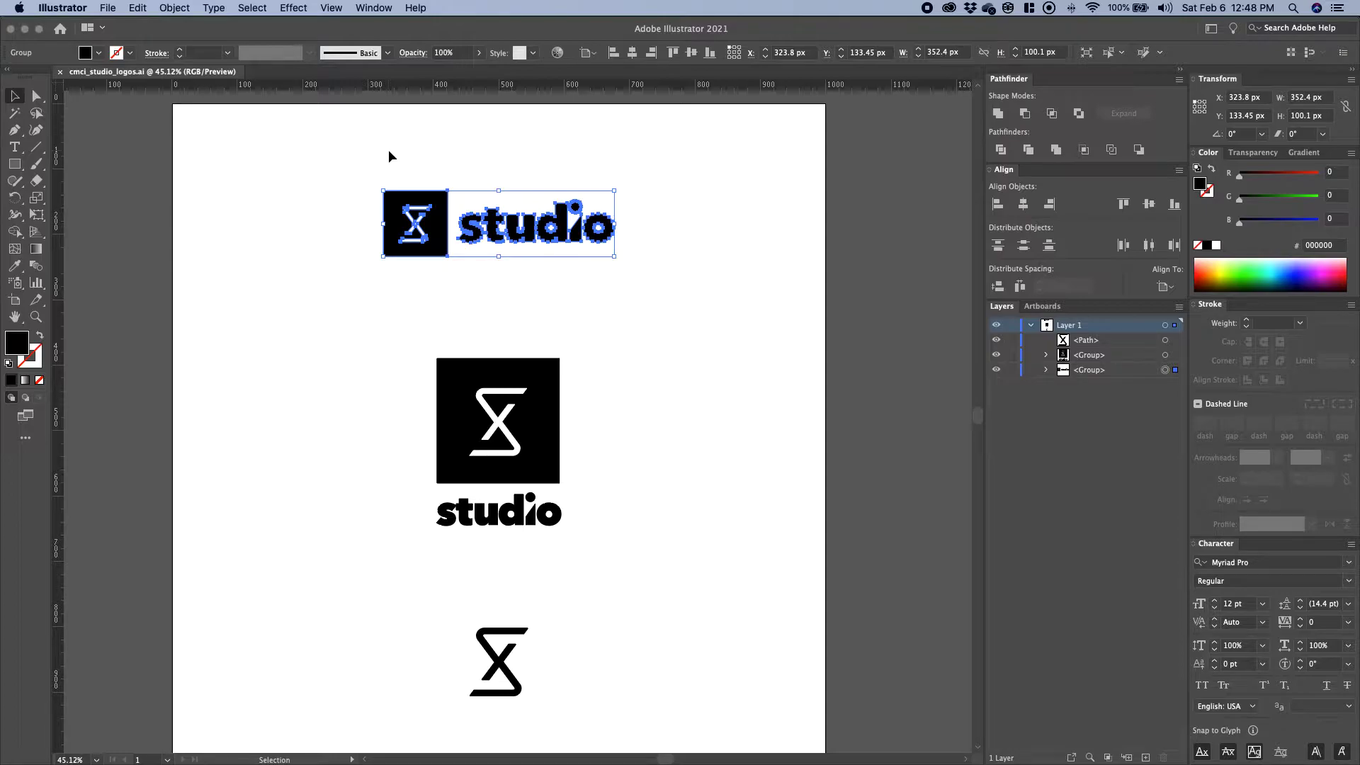
left_click(640, 196)
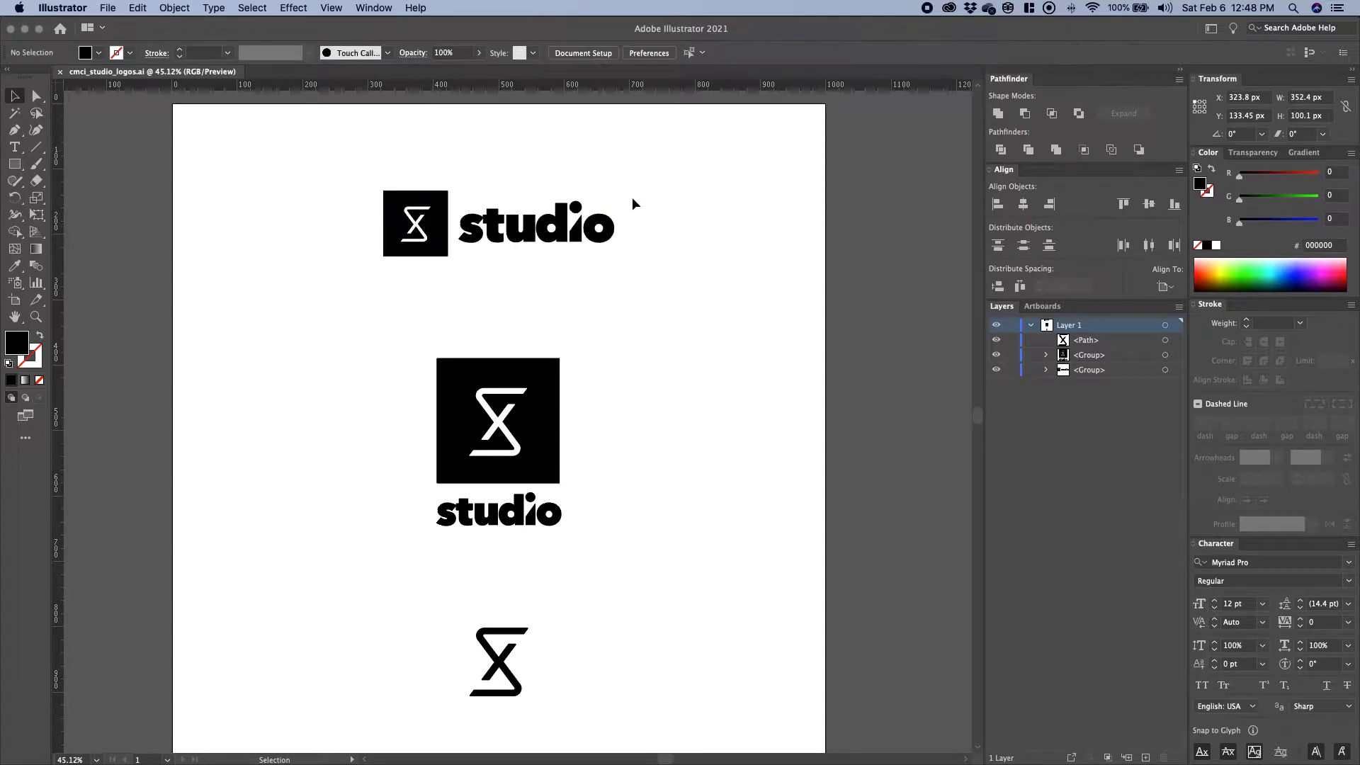
left_click_drag(349, 171, 677, 298)
left_click(679, 276)
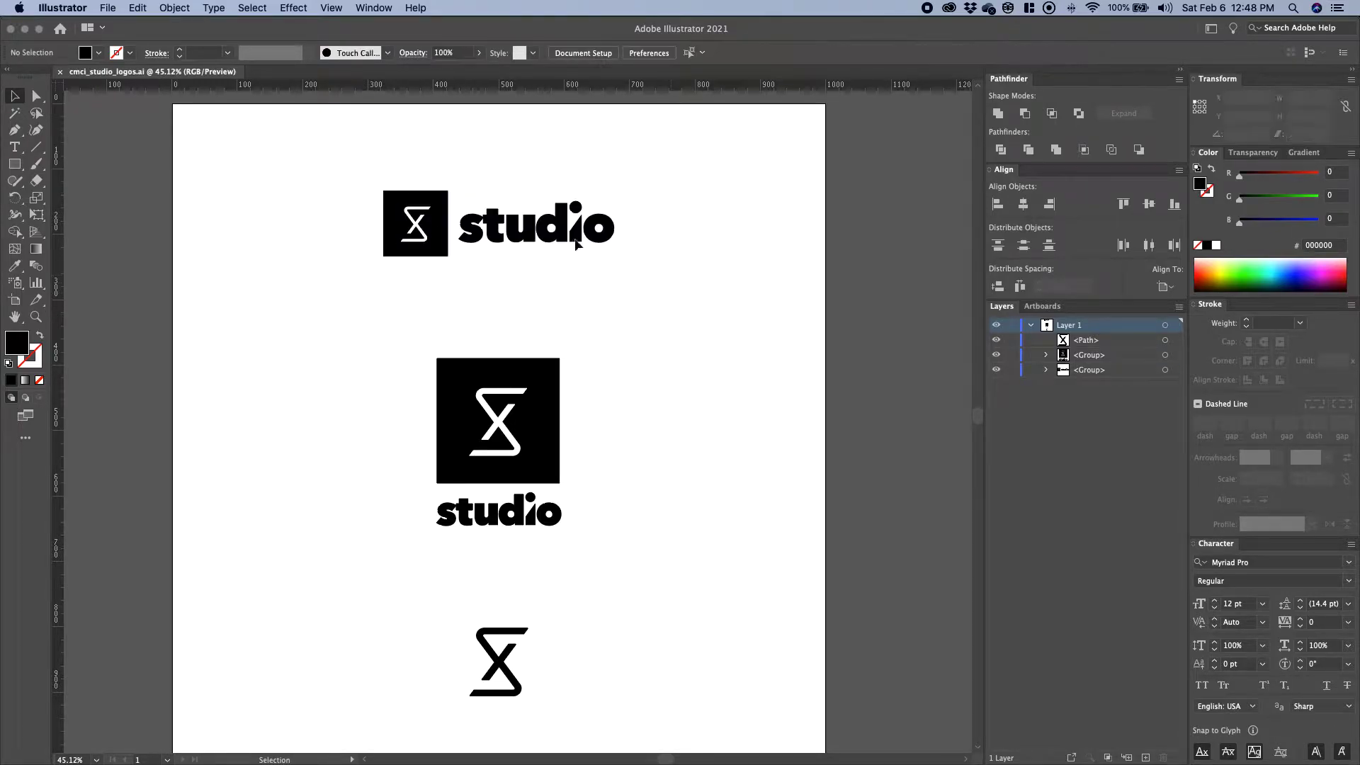
left_click_drag(343, 165, 634, 292)
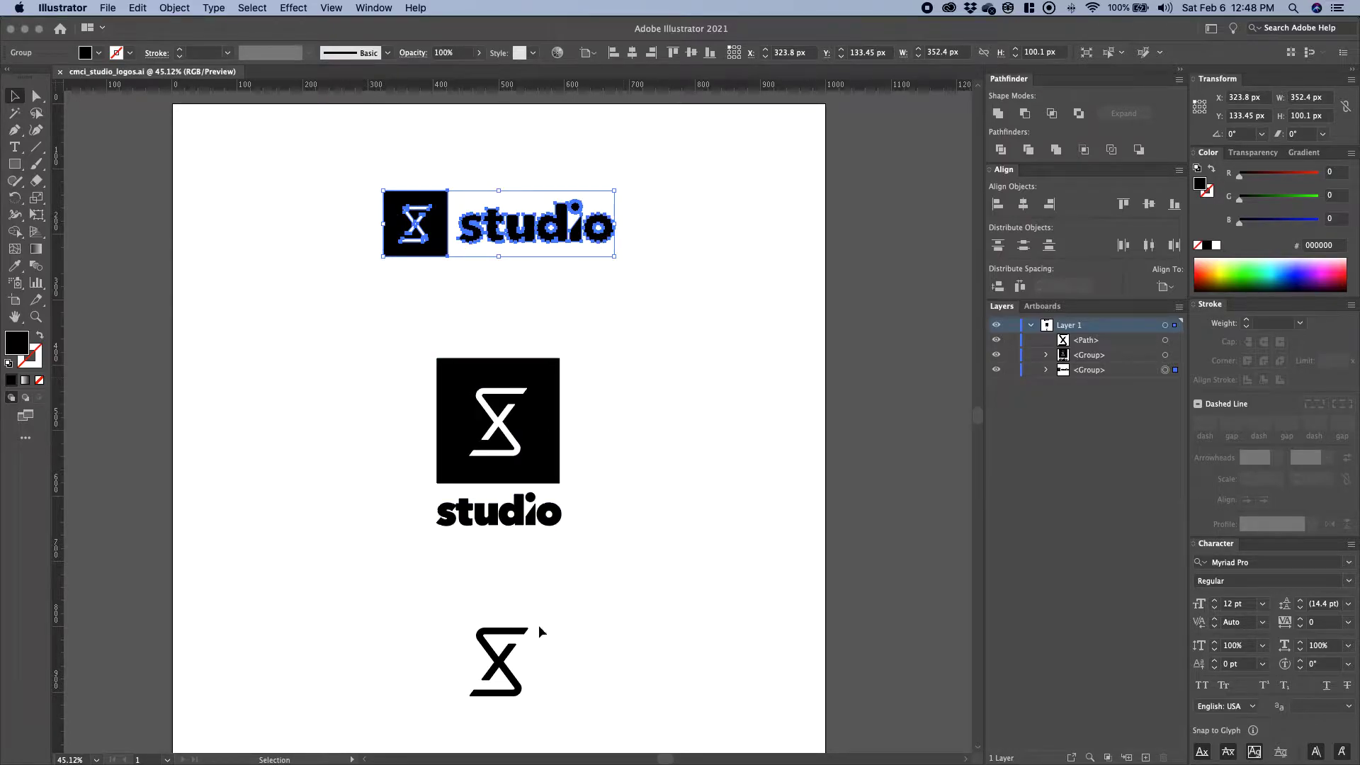
left_click(632, 378)
Copy the horizontal studio logo into a new 1000 × 1000 px document.
left_click_drag(331, 167, 677, 294)
left_click(108, 8)
left_click(126, 32)
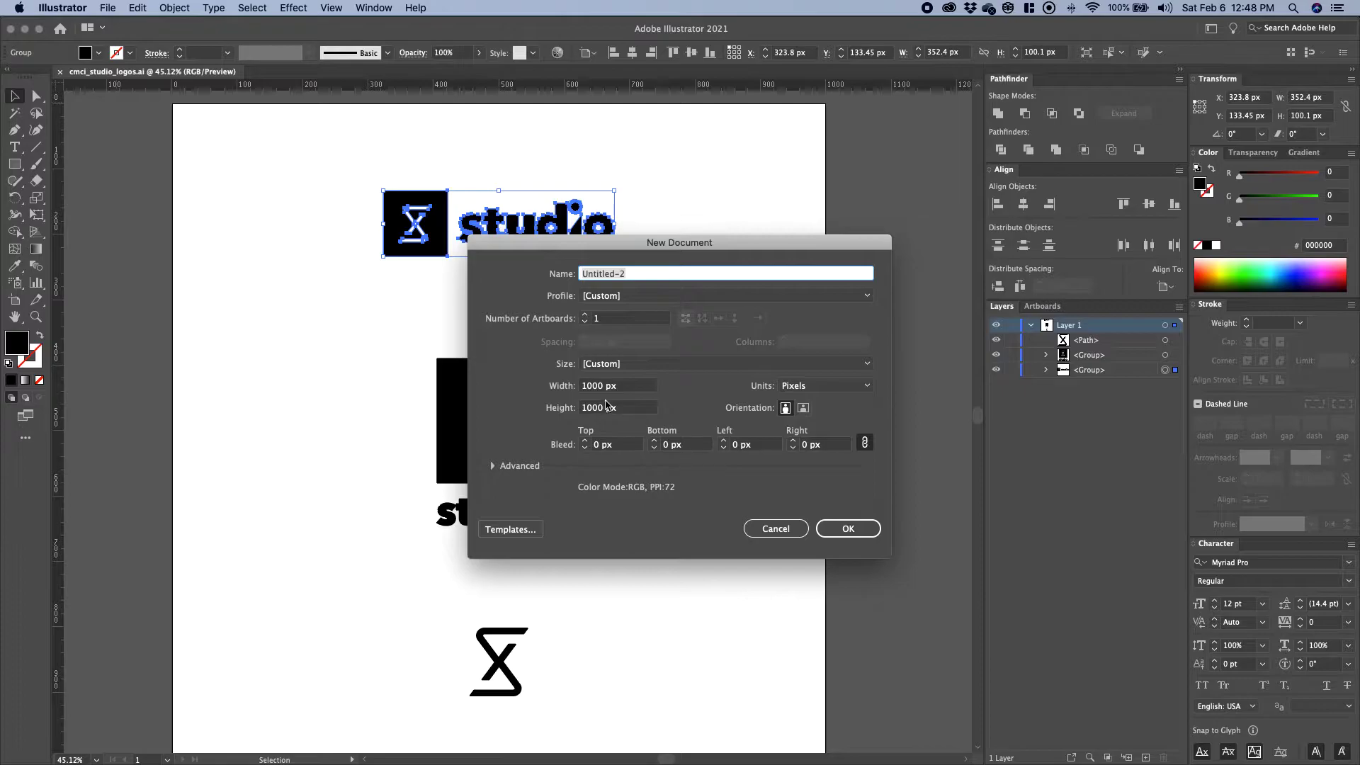
left_click(848, 528)
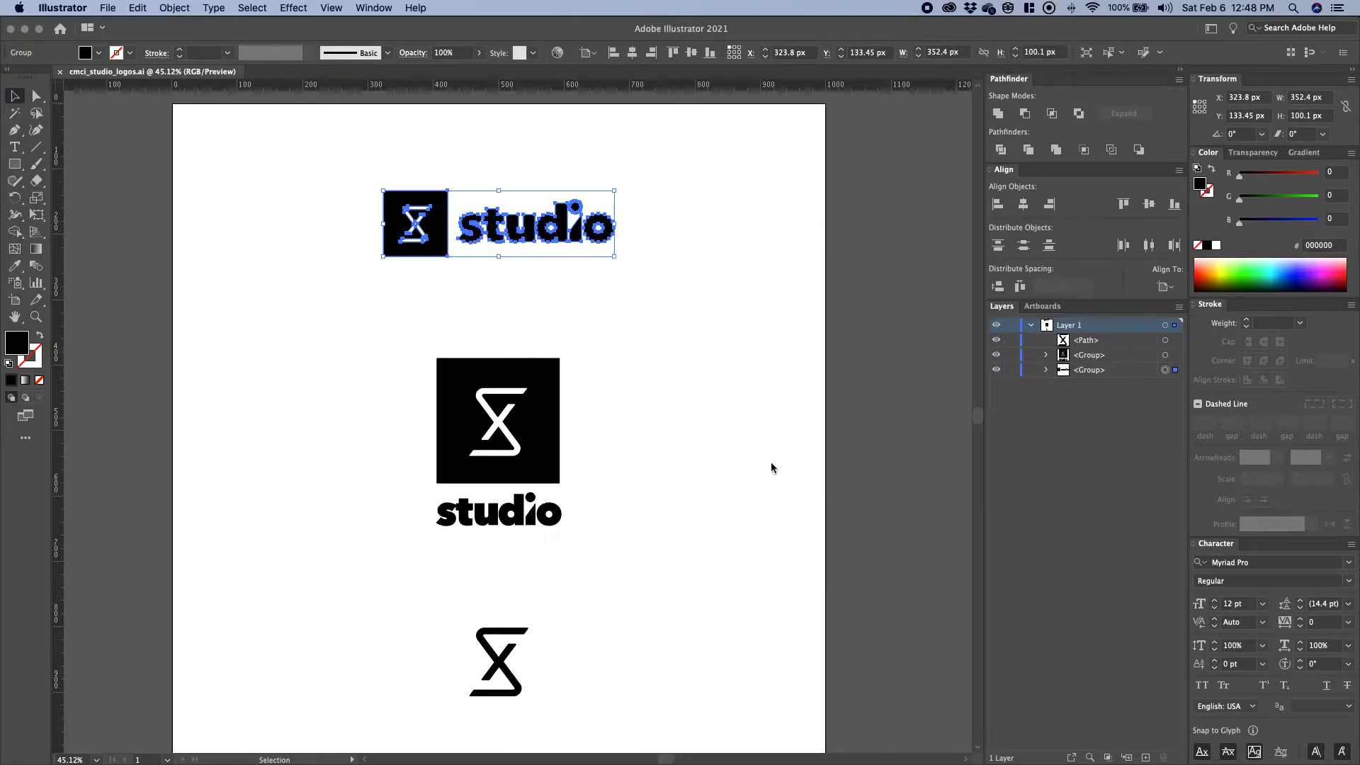
key("super+v")
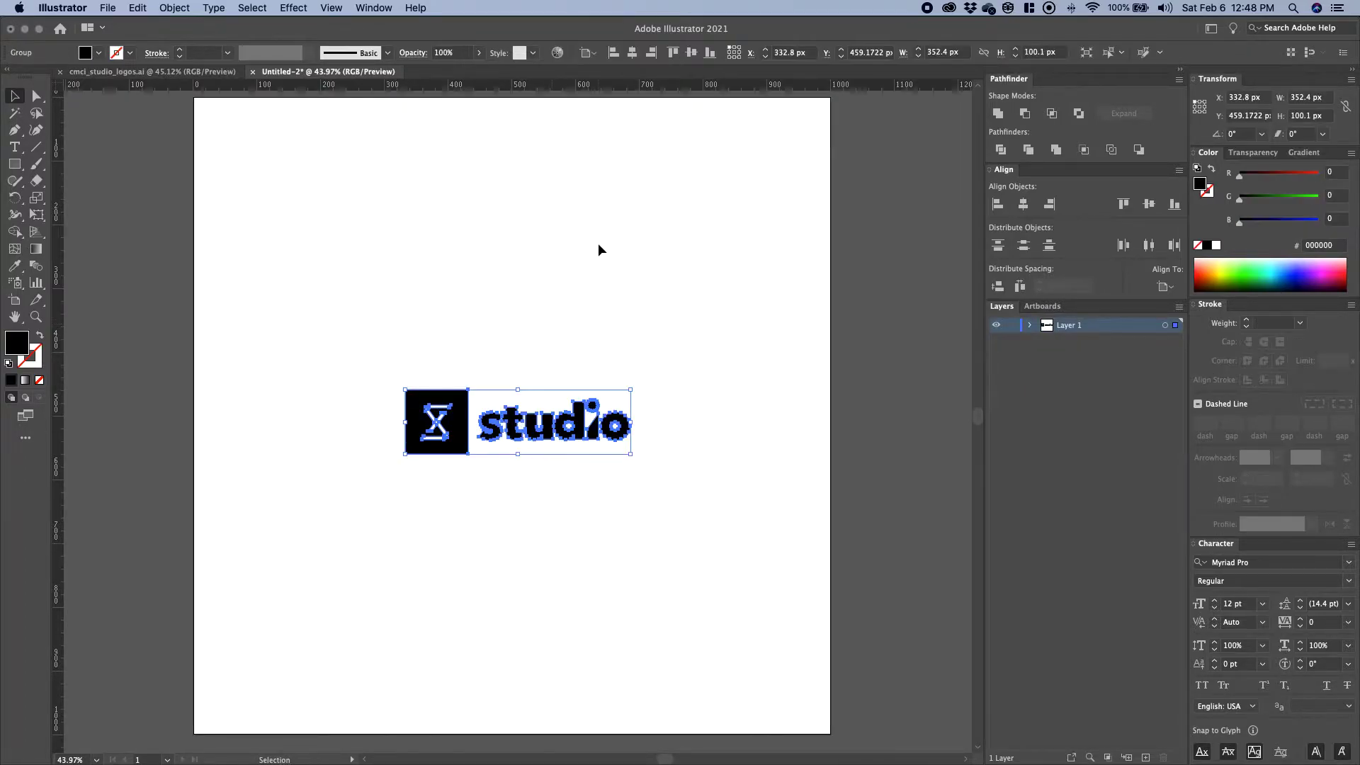
Expand Layer 1 and its group to examine the paths that make up the pasted logo.
left_click(1030, 325)
left_click(1047, 341)
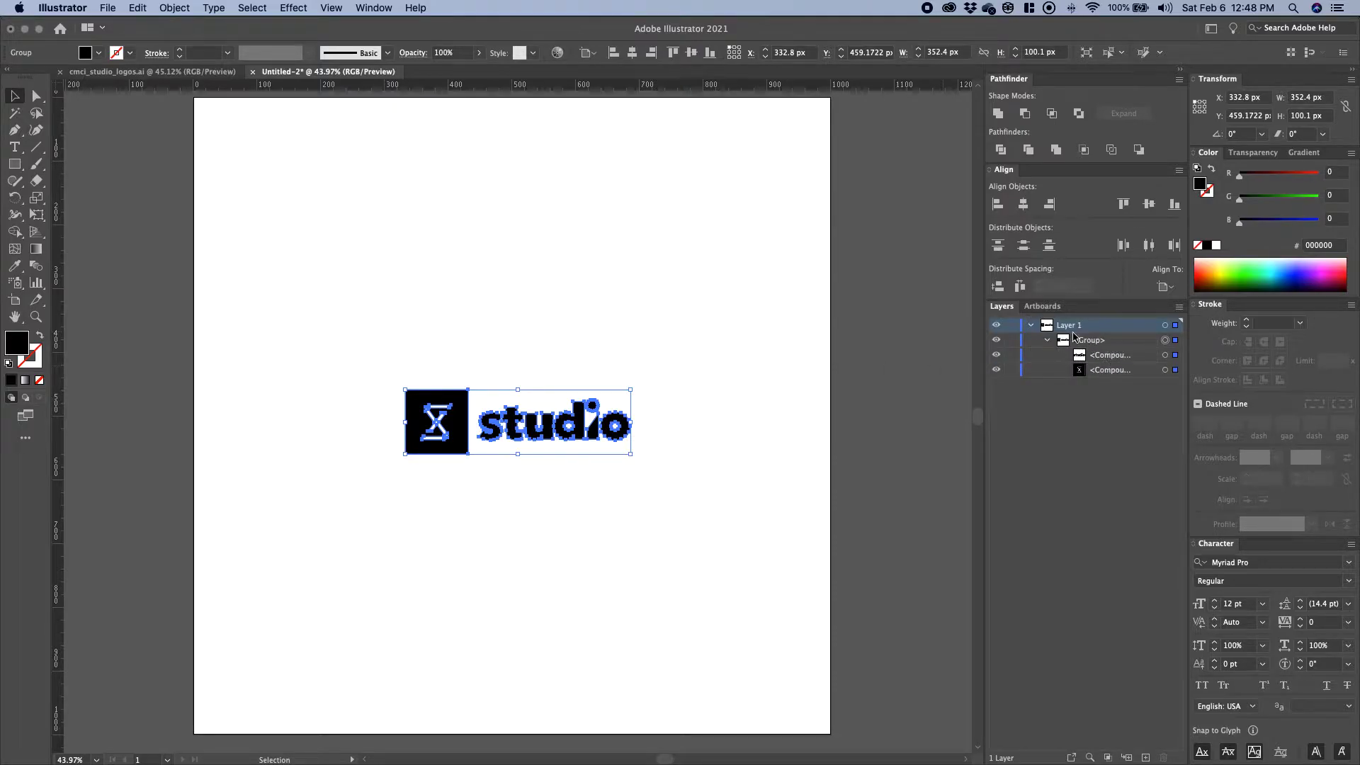
left_click(530, 335)
Move the logo to the artboard's top-left corner and set its position to X 0 px, Y 0 px.
left_click(550, 436)
left_click_drag(453, 425, 245, 141)
left_click(1265, 98)
type("0")
key("Tab")
type("0")
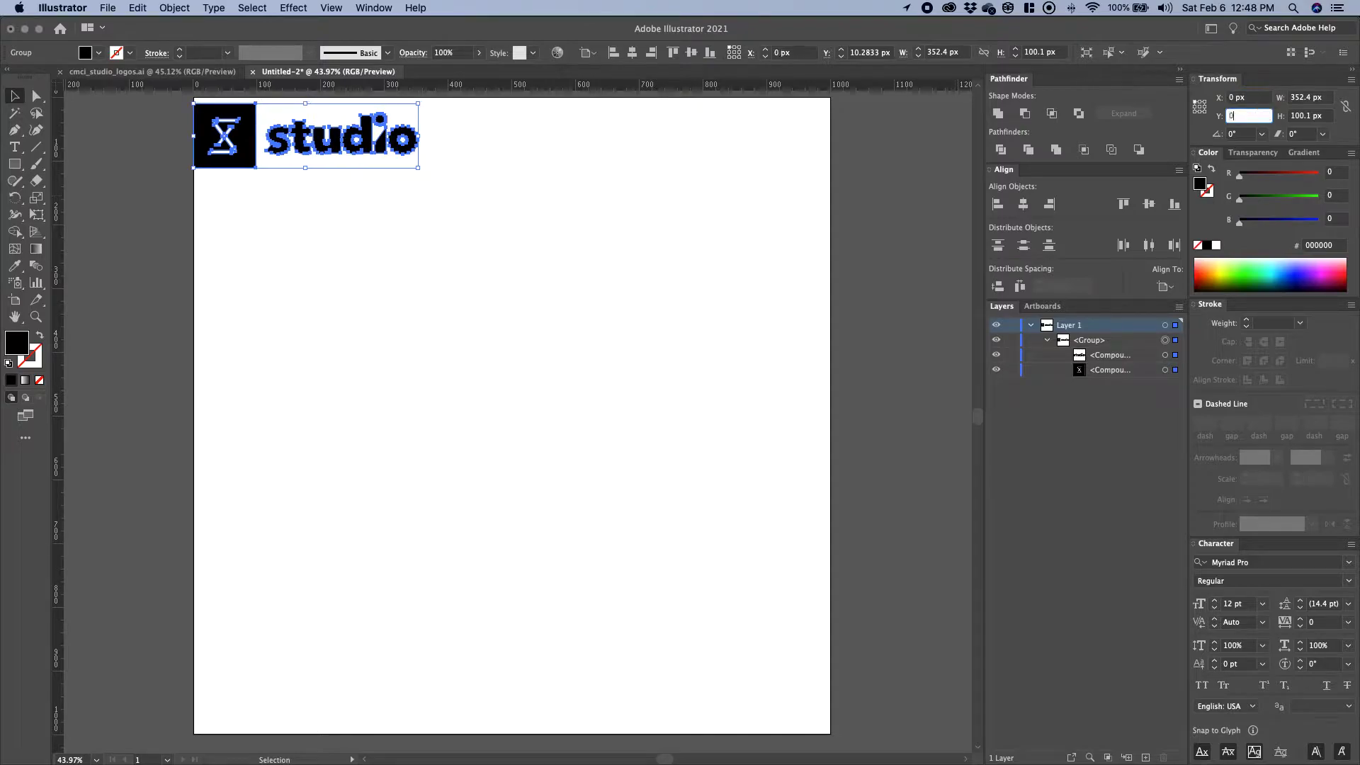
key("Return")
left_click(467, 255)
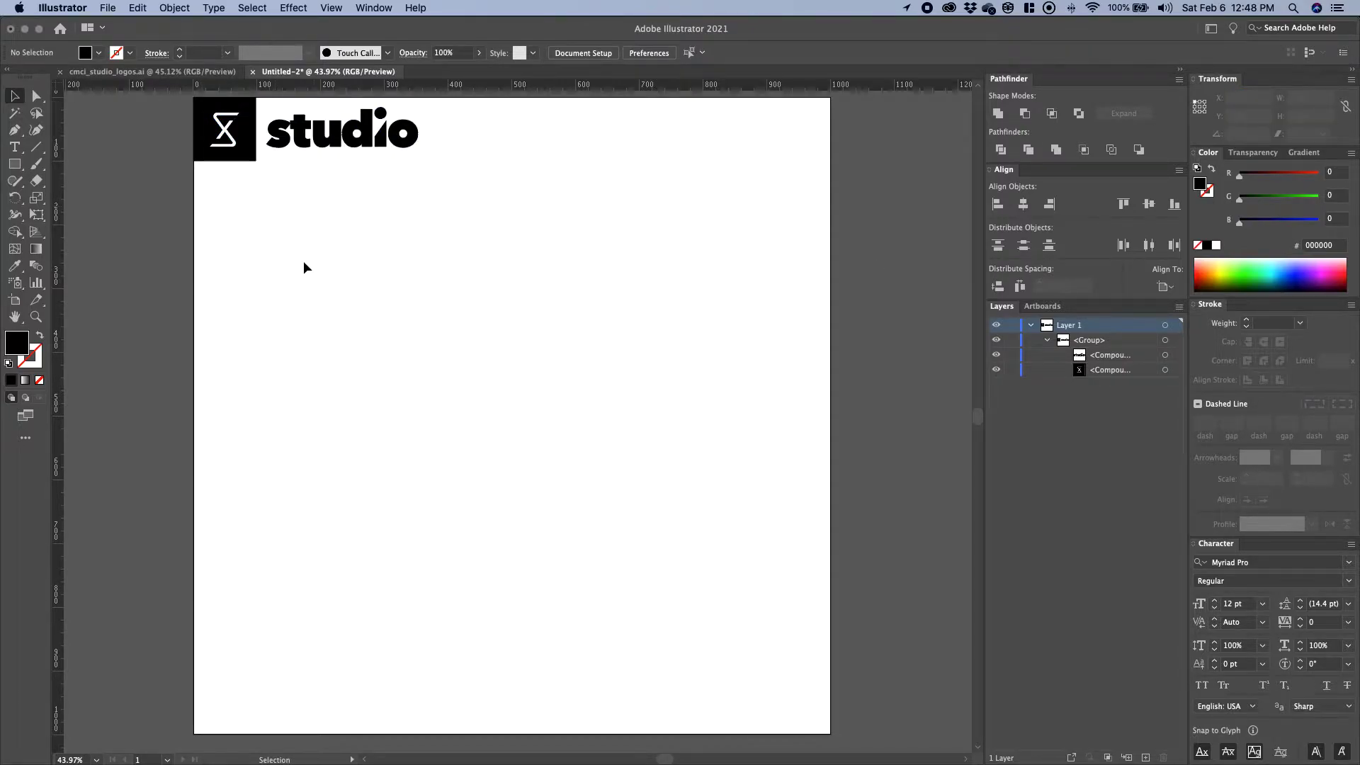
Fit the artboard to the logo's artwork bounds.
left_click(174, 7)
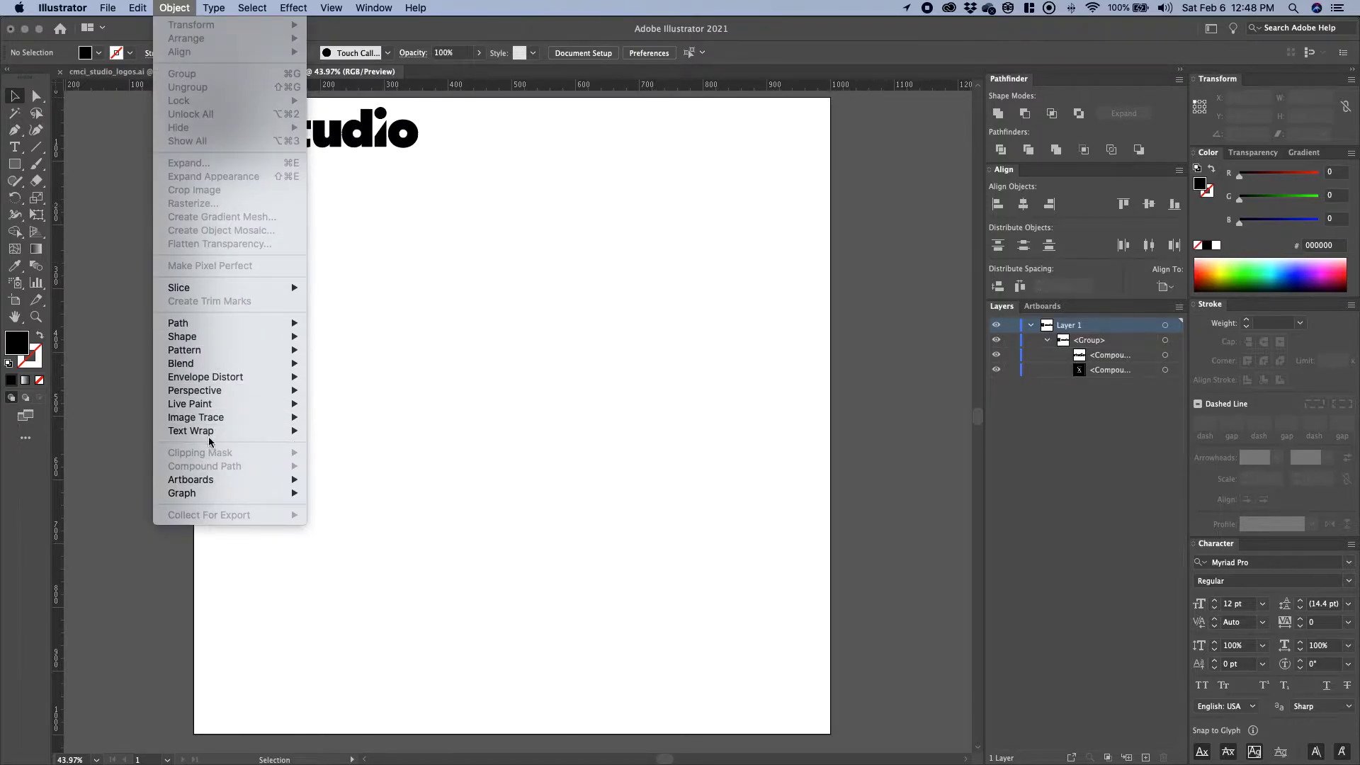
mouse_move(277, 480)
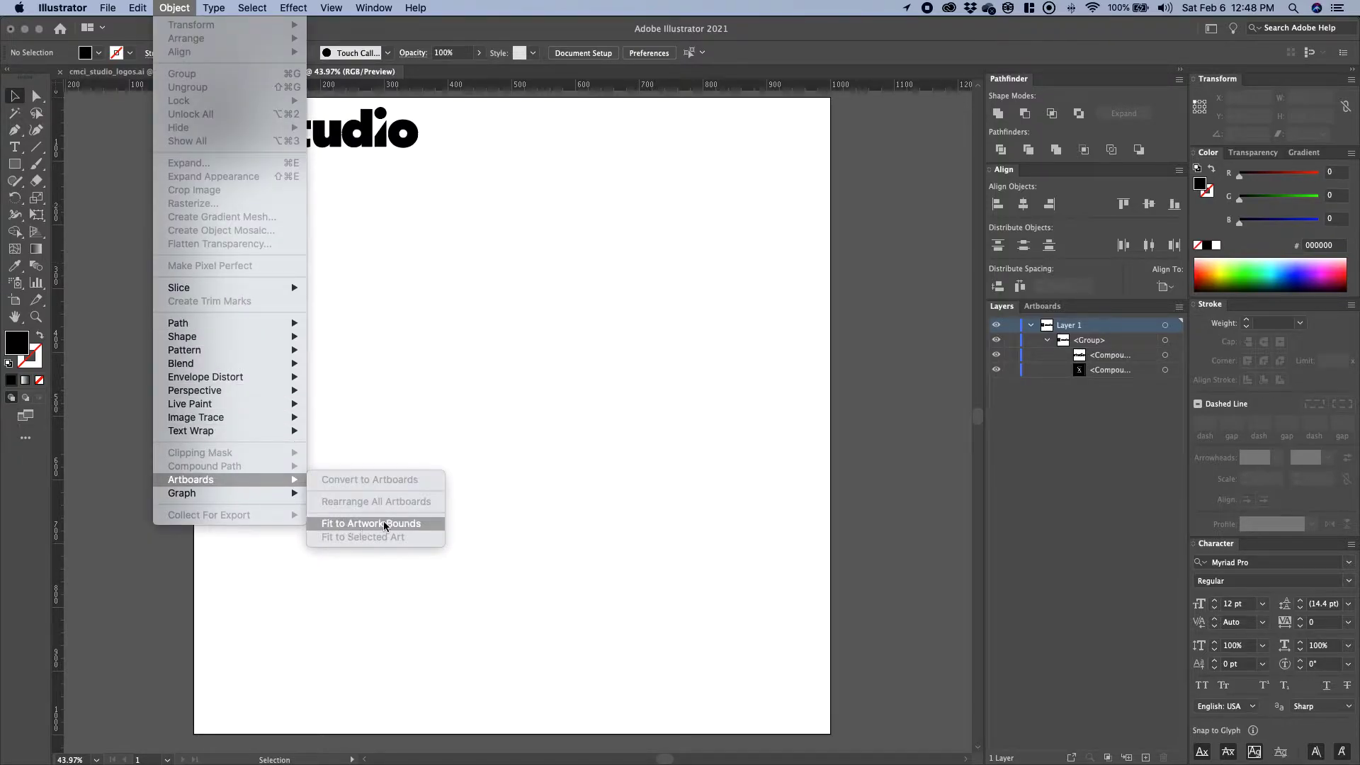
left_click(409, 525)
left_click_drag(344, 233, 550, 461)
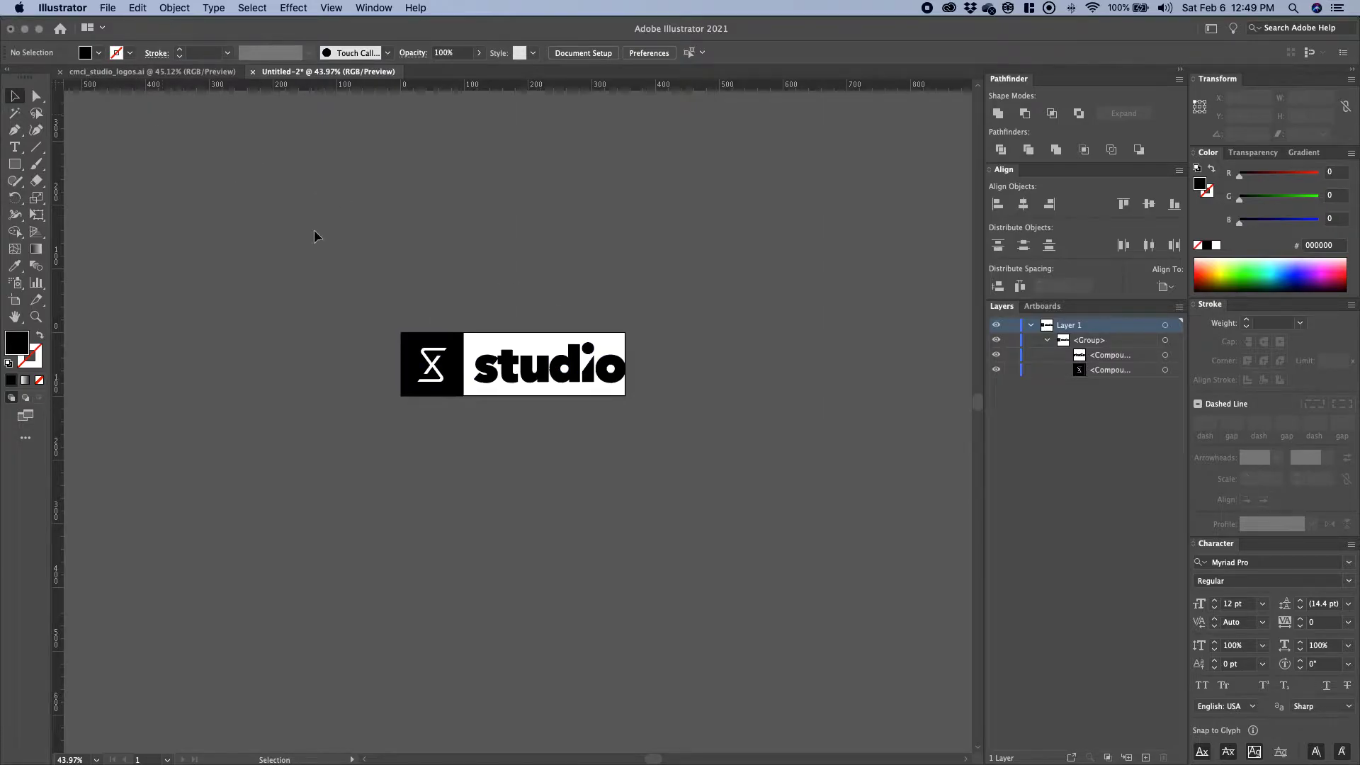
Save the document as cmci-studio.logo-ai8.ai in Adobe Illustrator format in the 01 importing logo into c4d folder.
left_click(111, 10)
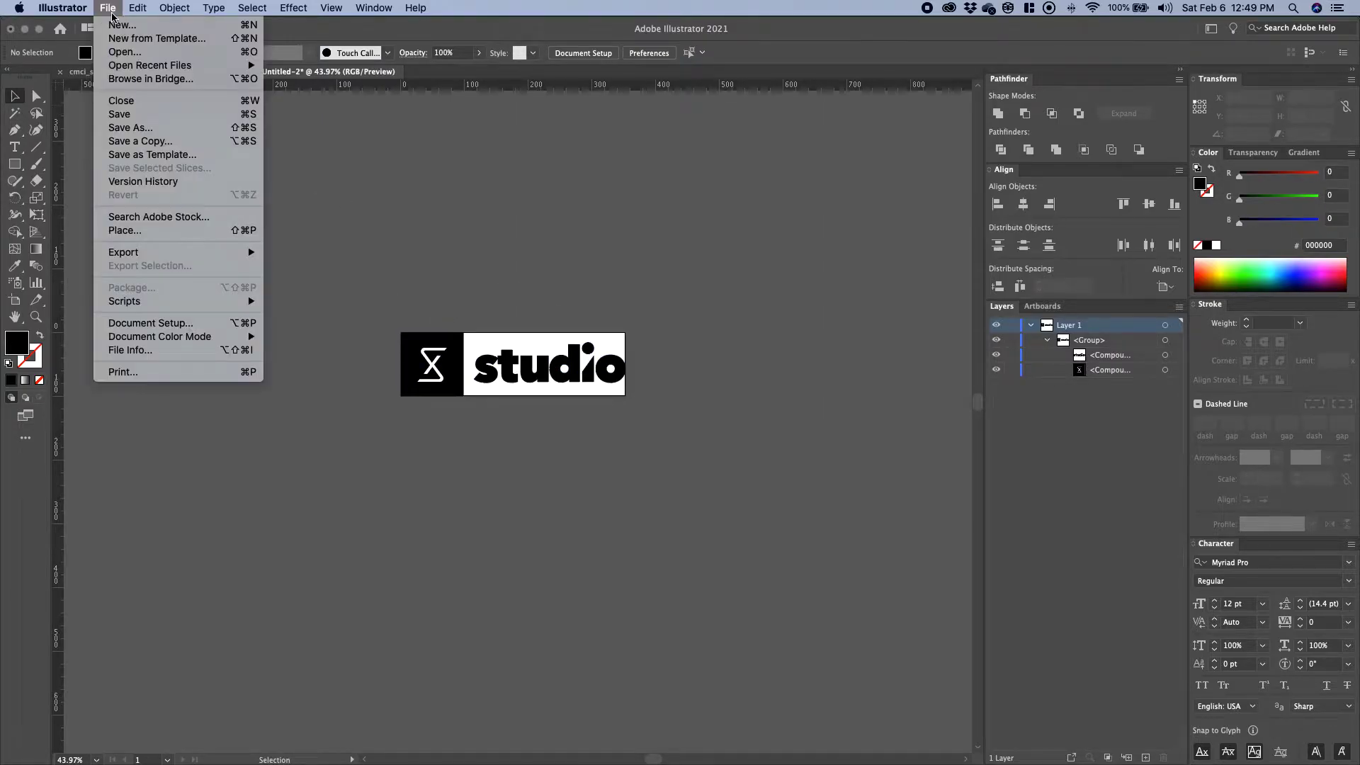
left_click(148, 131)
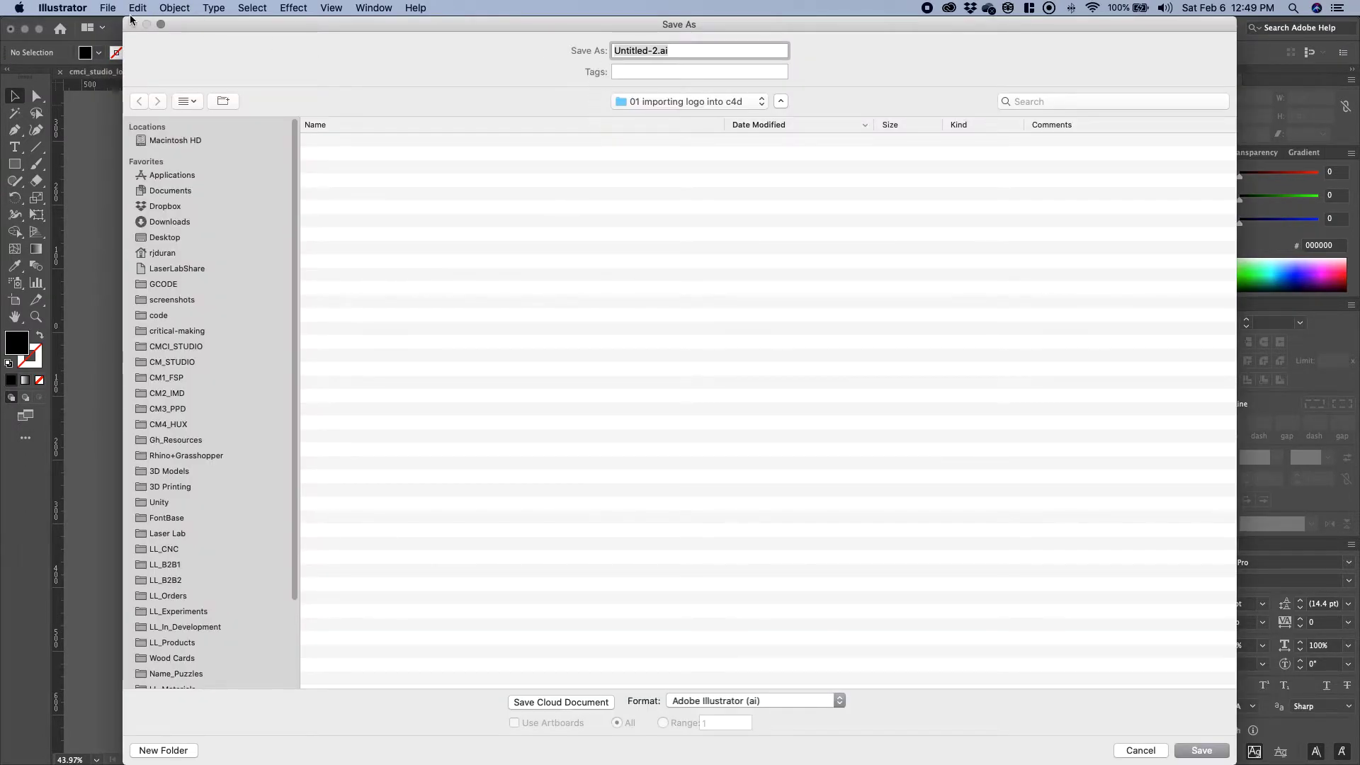
left_click_drag(124, 16, 388, 288)
left_click_drag(571, 295, 403, 195)
left_click(631, 271)
left_click(597, 260)
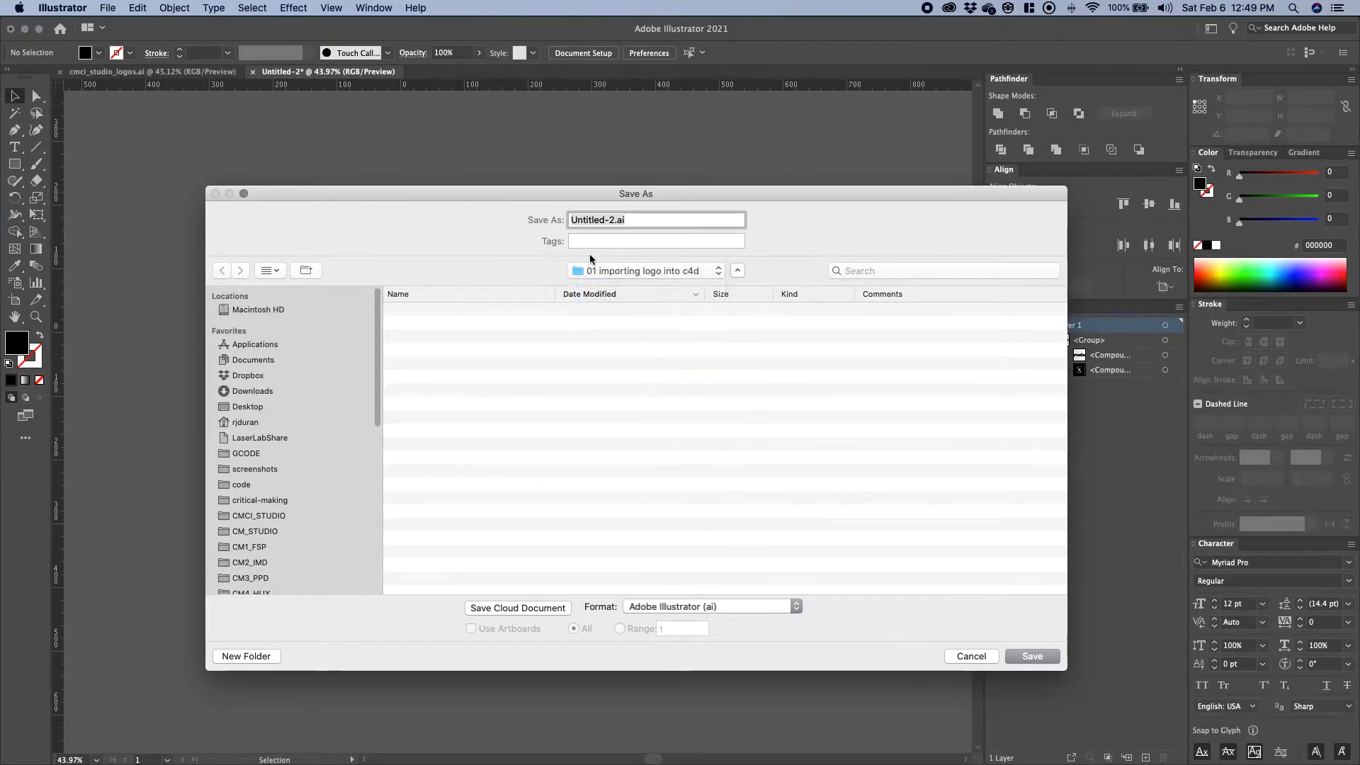
left_click(615, 220)
key("shift+super+Left")
type("cmci-studio.")
key("BackSpace")
type(".logo-ai8")
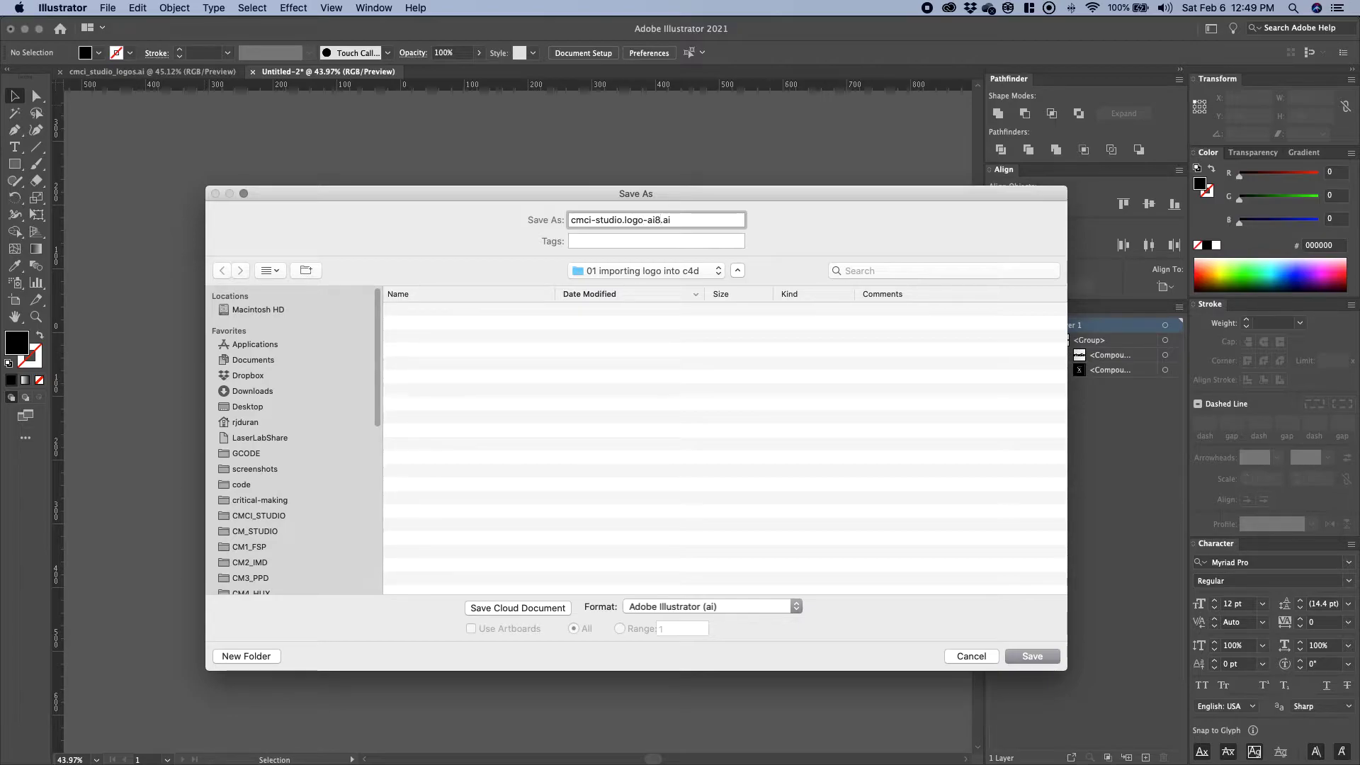
left_click_drag(688, 186, 576, 184)
double_click(549, 218)
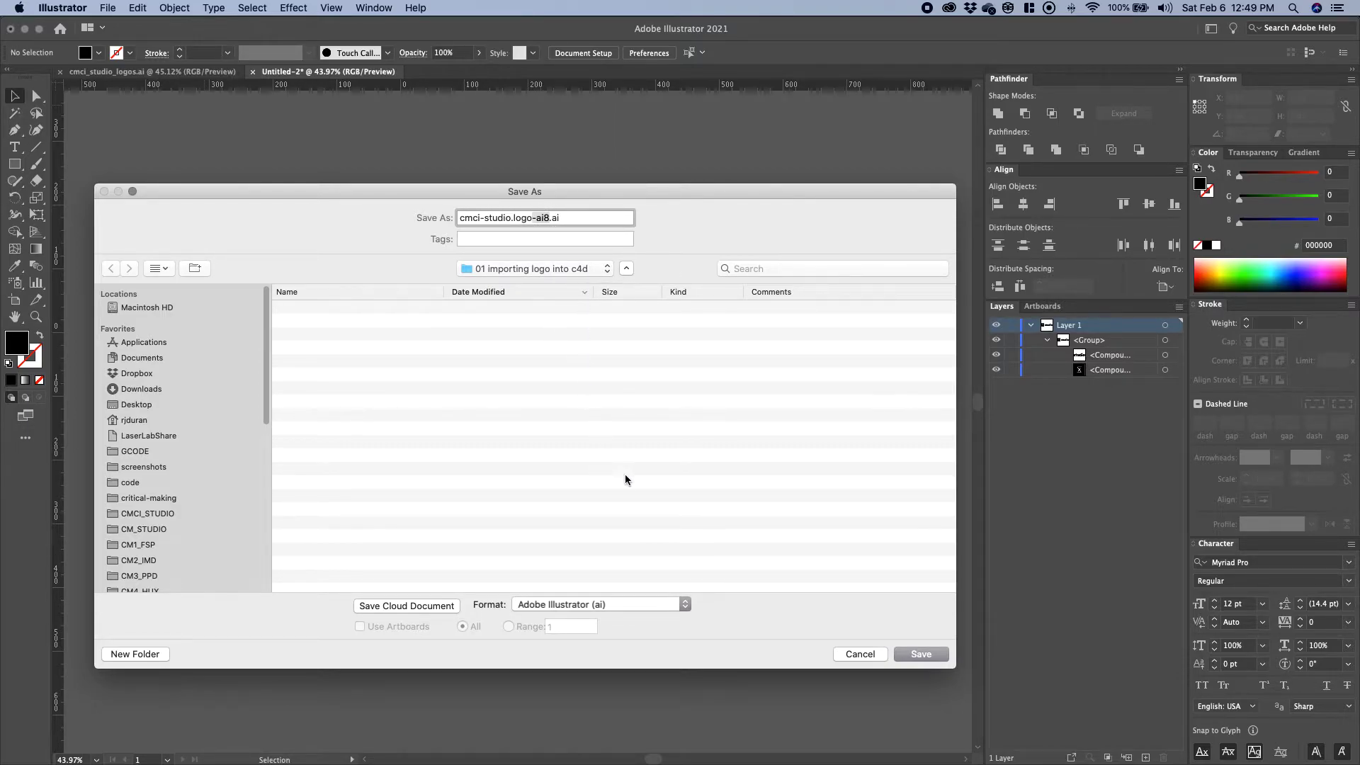
left_click(922, 654)
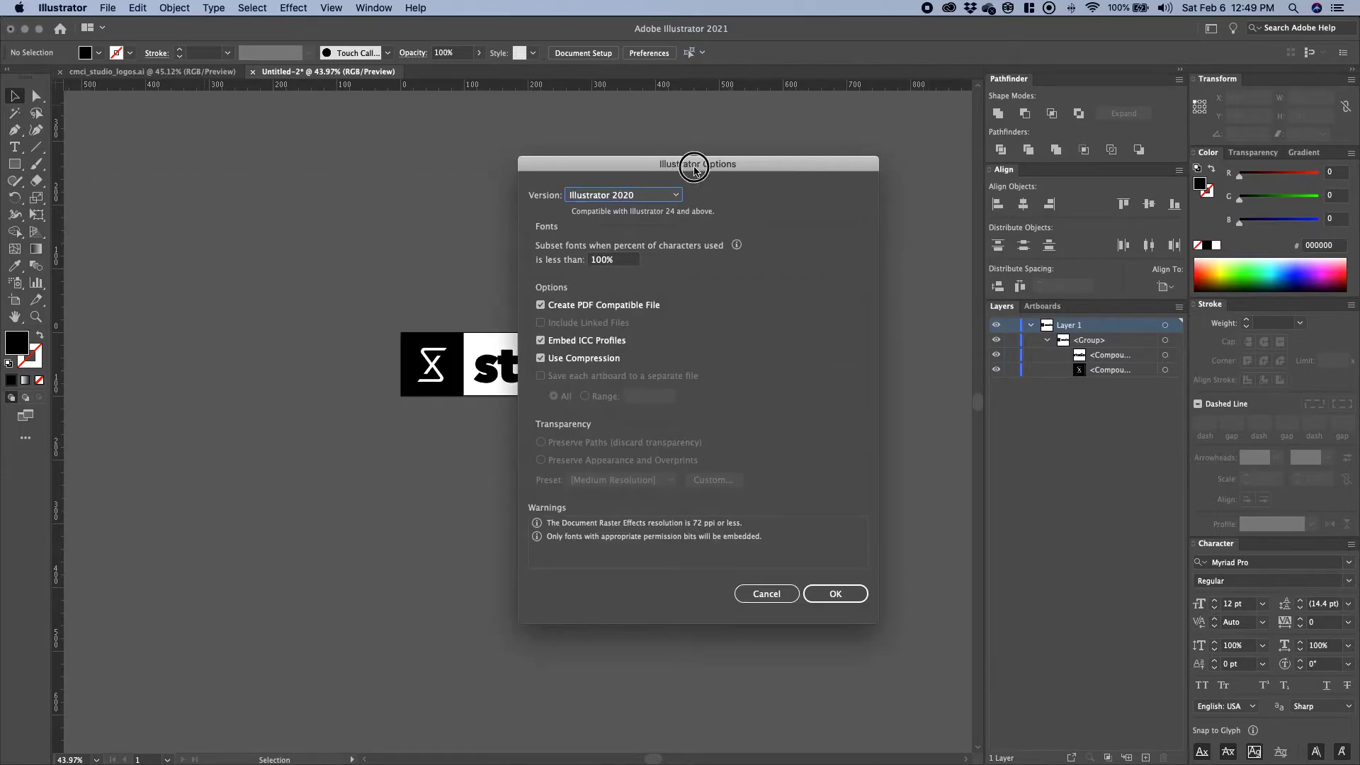
Set the saved file's version to the legacy Illustrator 8 format and finish saving.
left_click_drag(693, 168, 563, 182)
left_click(500, 213)
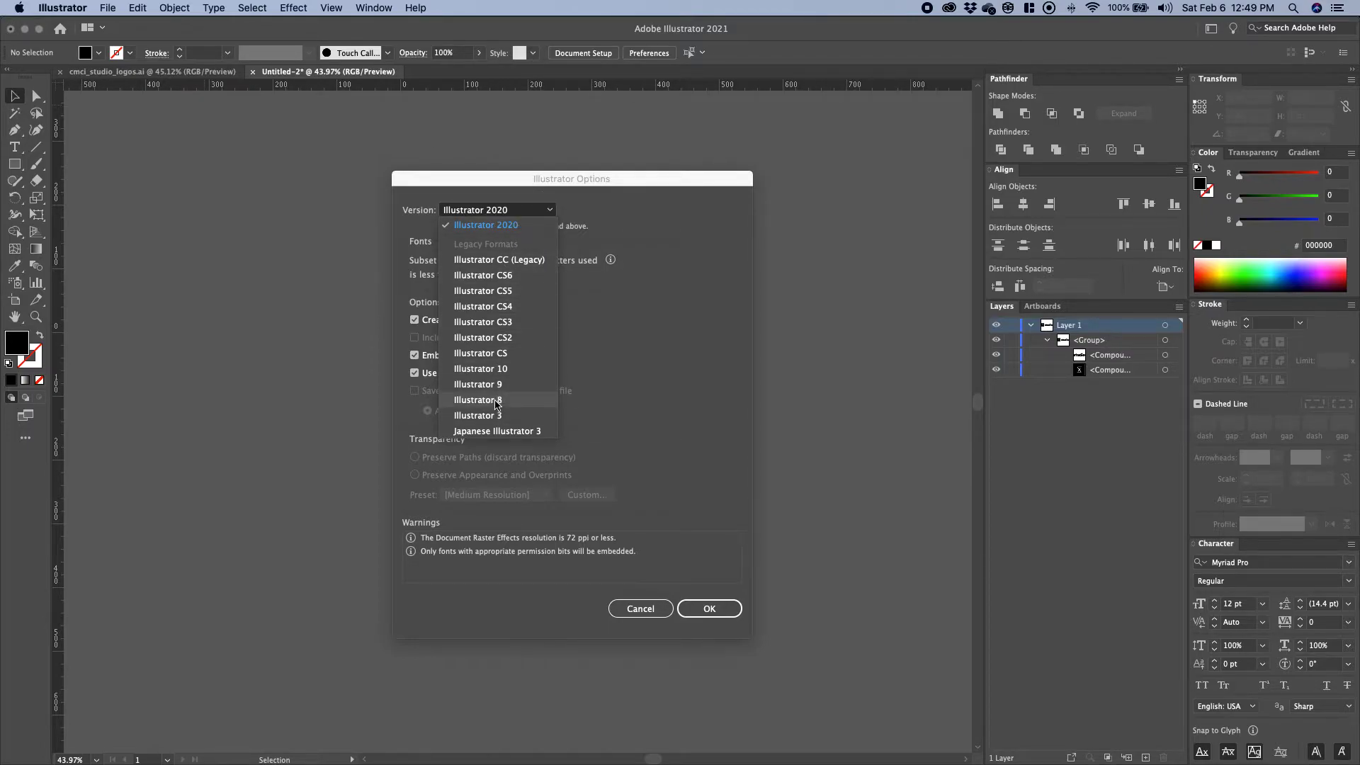
left_click(478, 399)
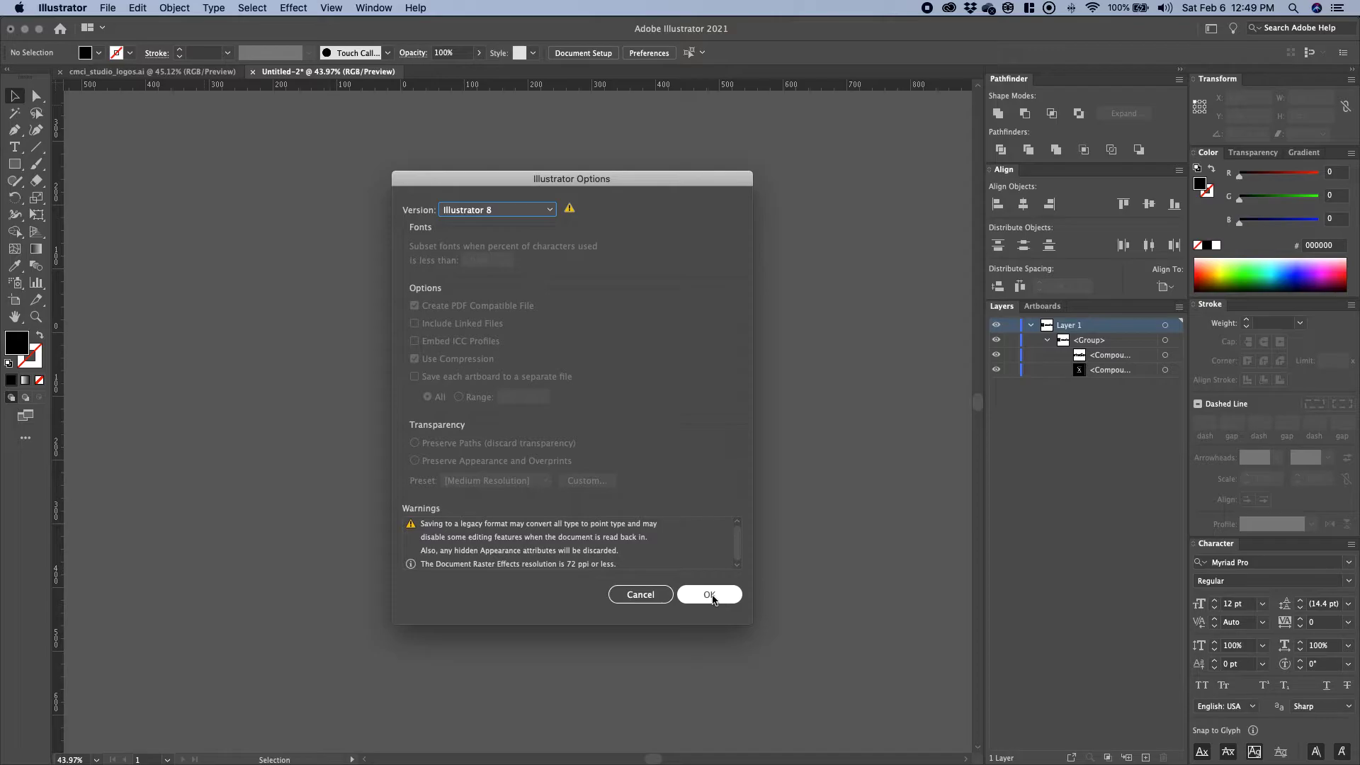
left_click(494, 213)
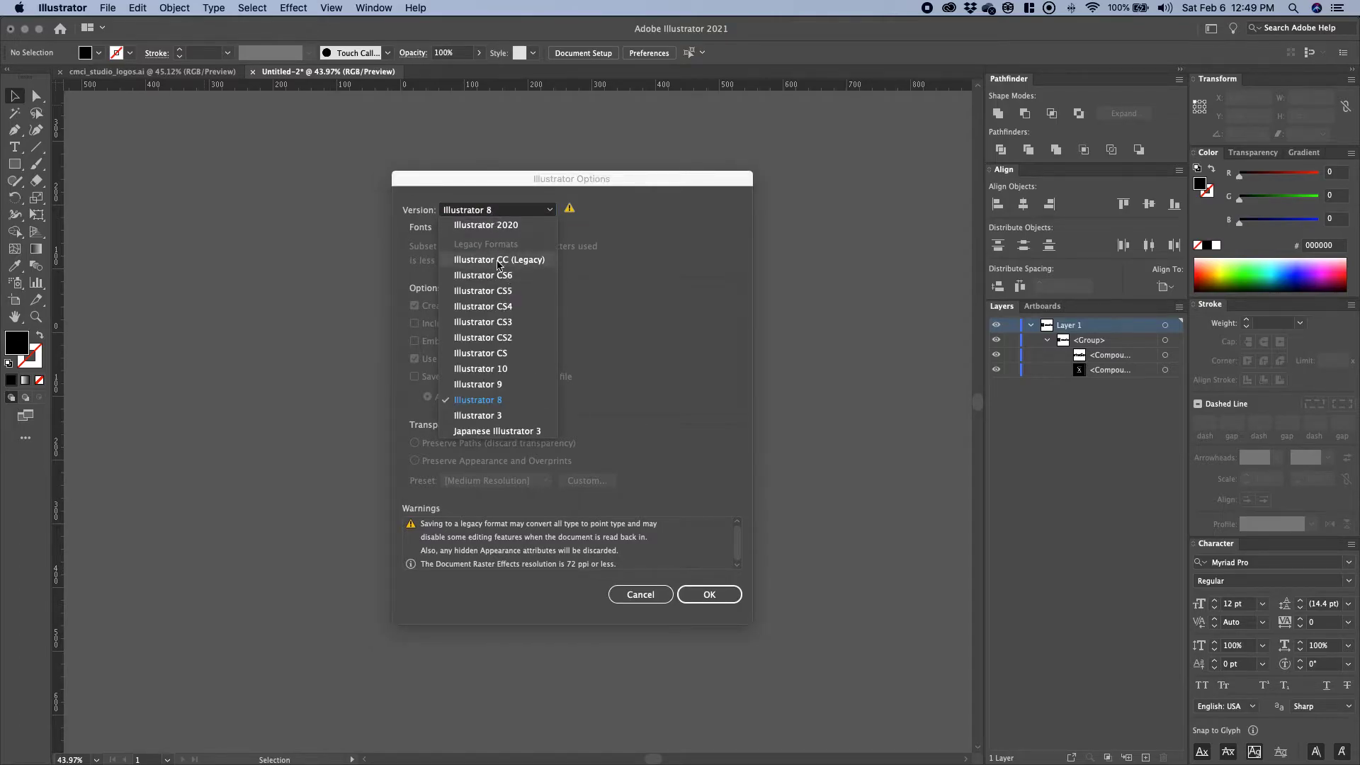
left_click(633, 213)
left_click(504, 211)
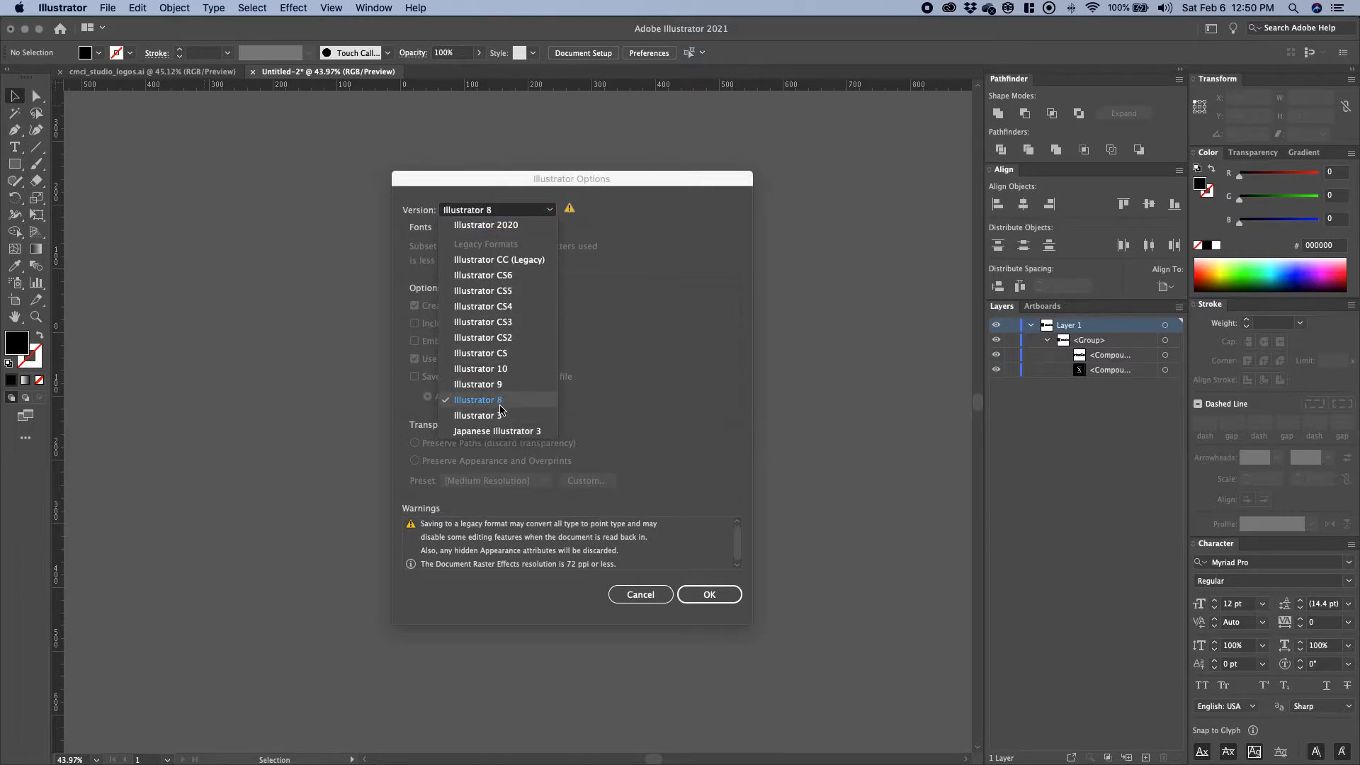
left_click(501, 404)
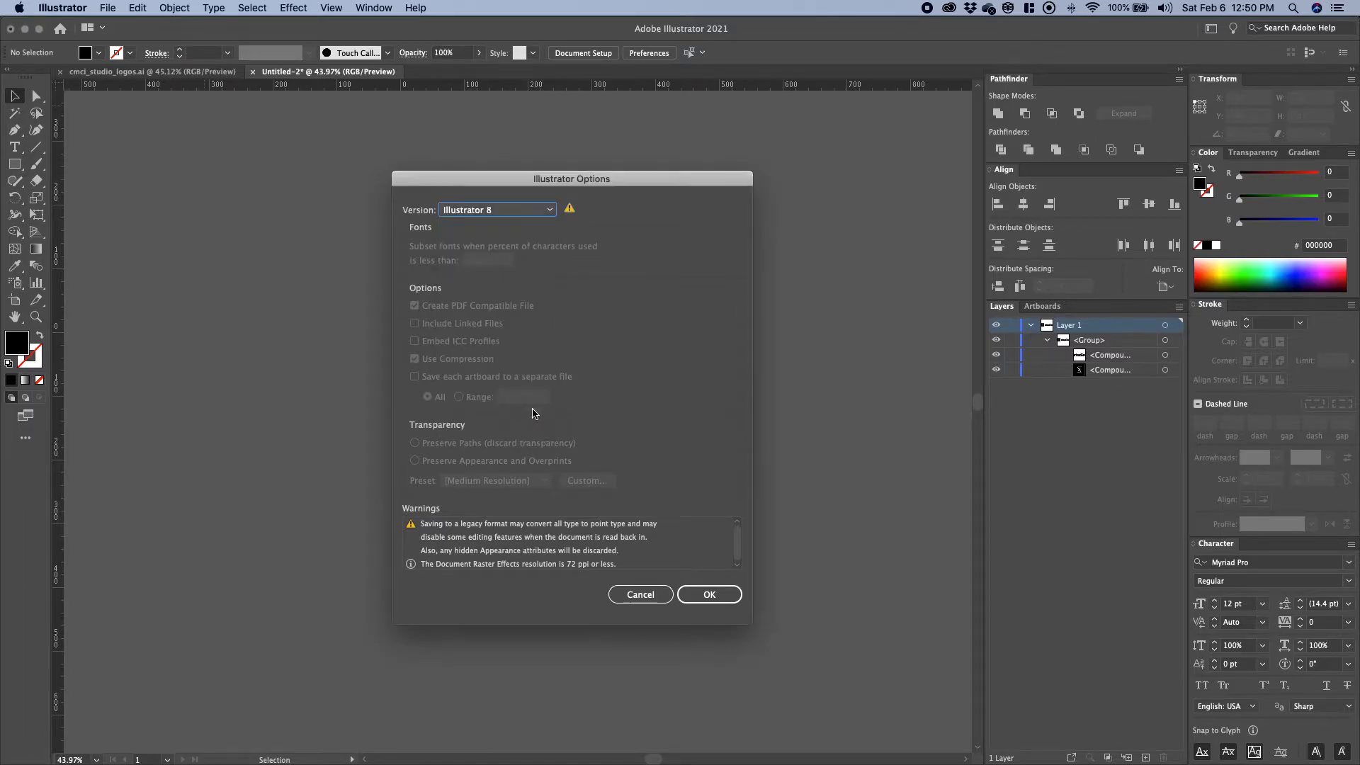
left_click(709, 595)
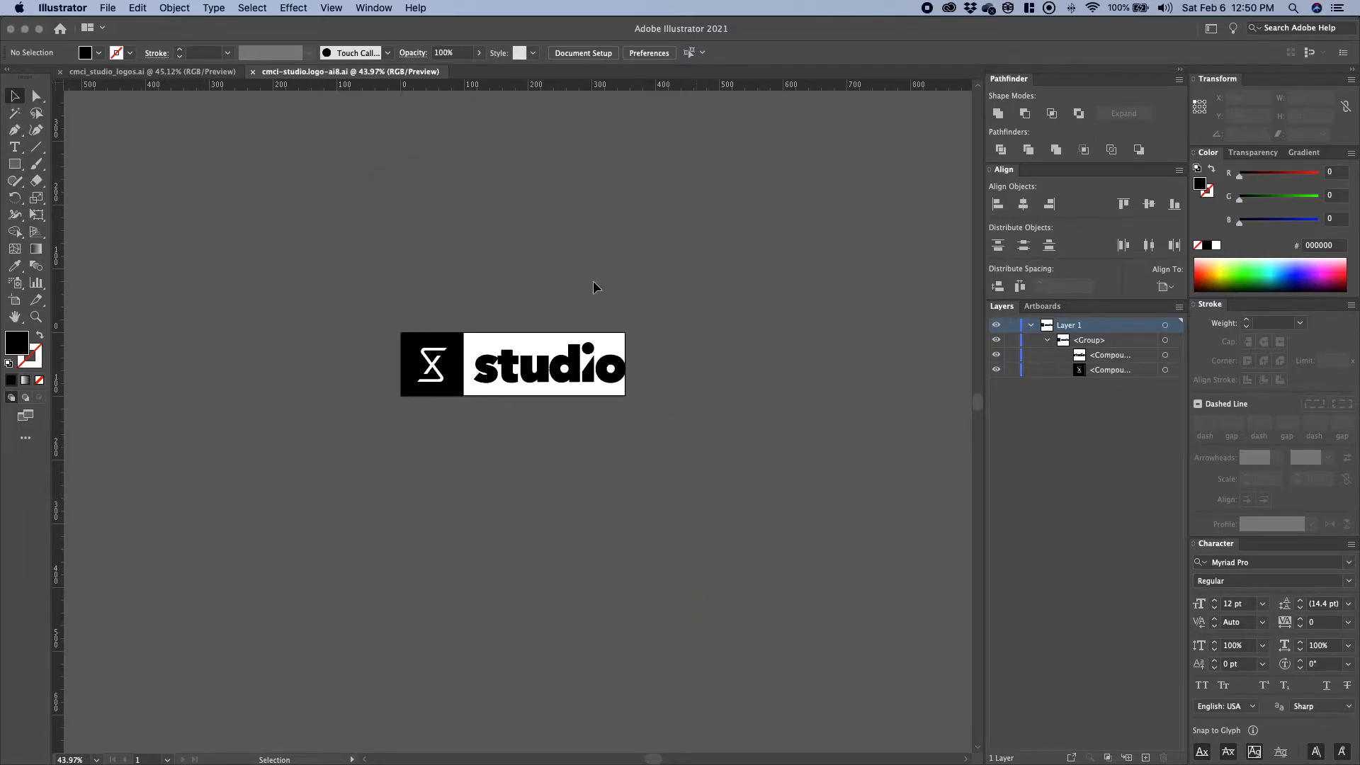
Switch to Cinema 4D and merge the file cmci-studio.logo-ai8.ai into the empty scene.
key("super+Tab")
key("super+Tab")
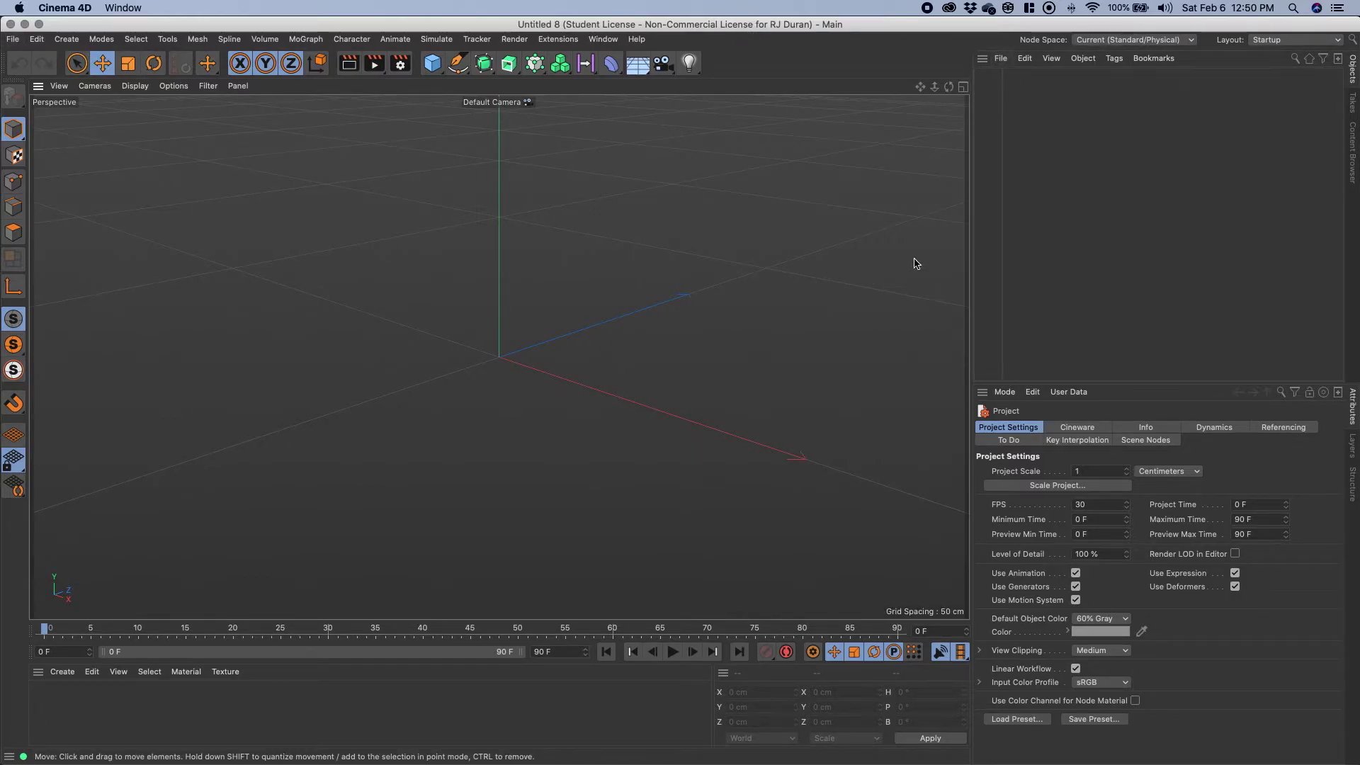
left_click(1001, 58)
left_click(1007, 78)
left_click_drag(572, 135, 540, 155)
left_click(535, 194)
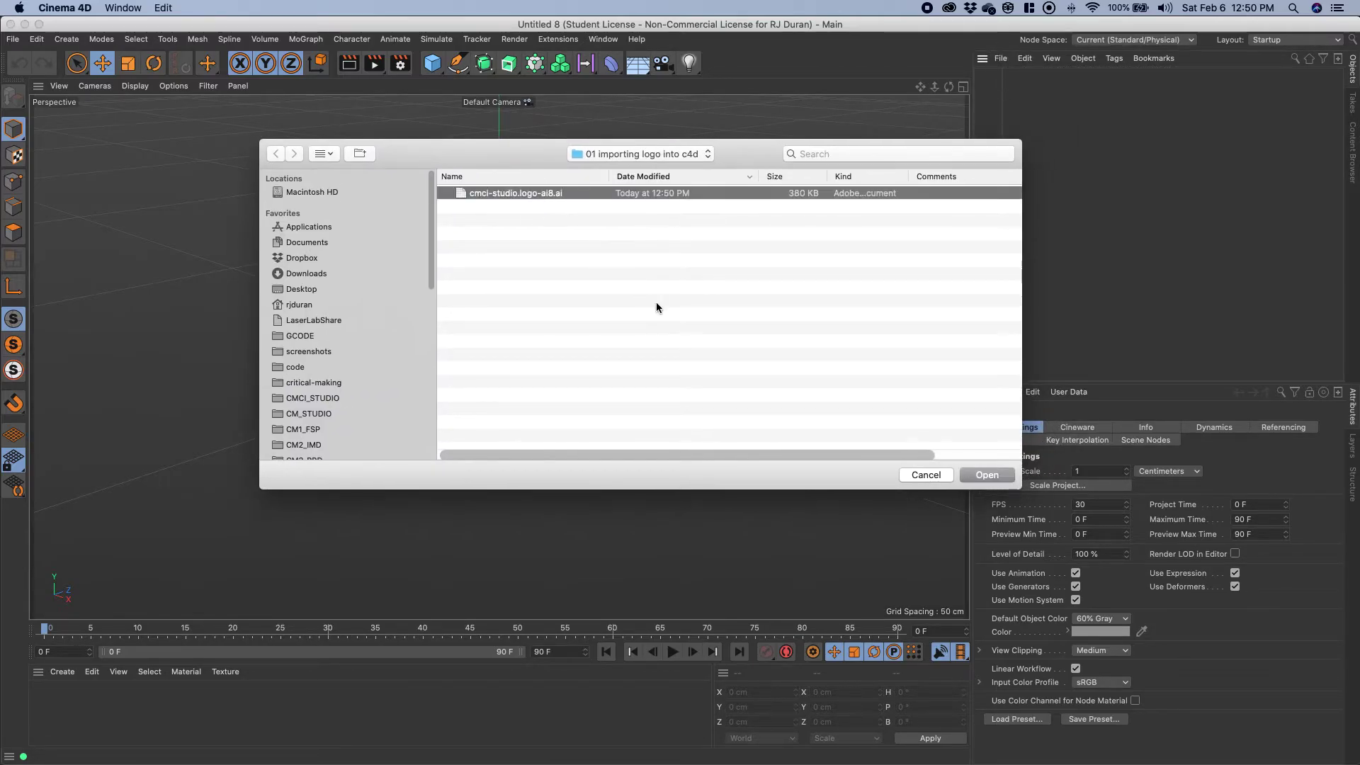
left_click(988, 476)
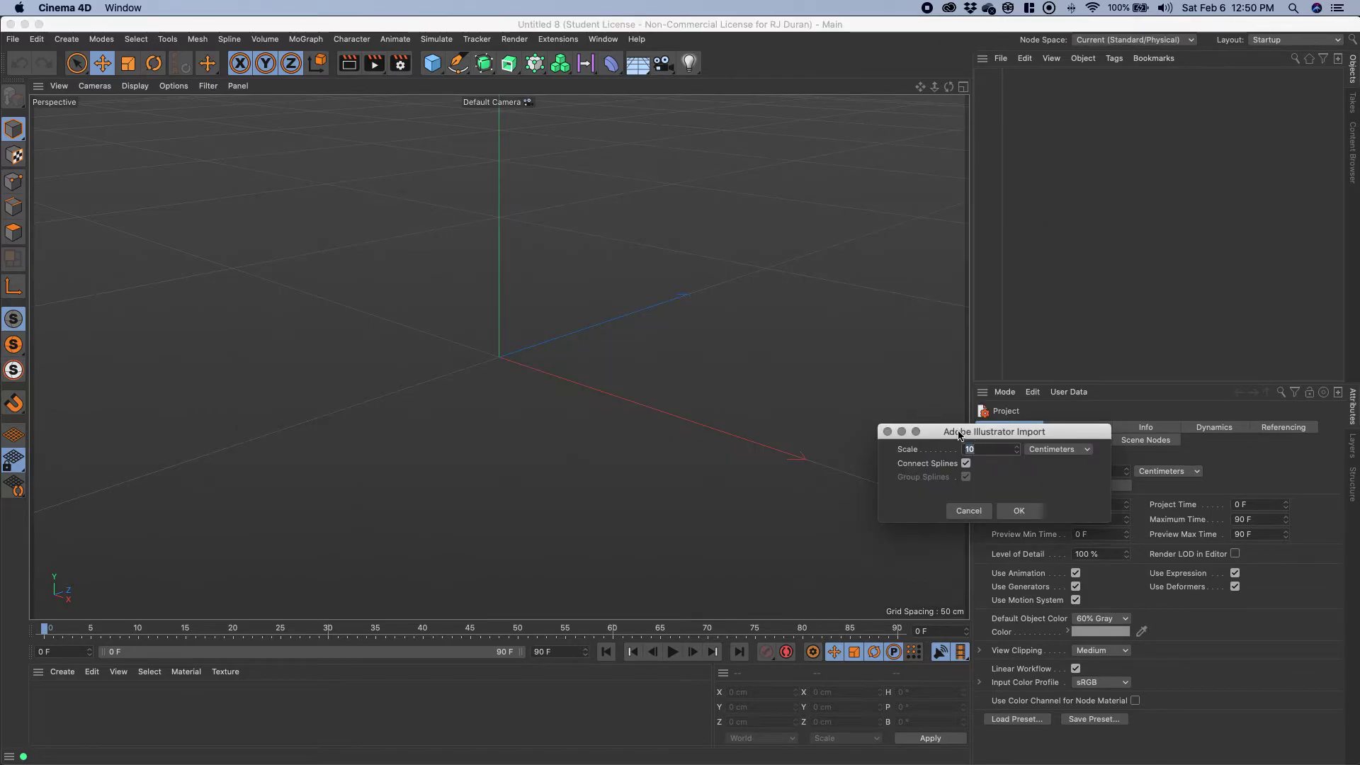
Complete the Adobe Illustrator import with the scale in centimeters and Connect Splines enabled.
left_click_drag(960, 436, 628, 379)
left_click(578, 391)
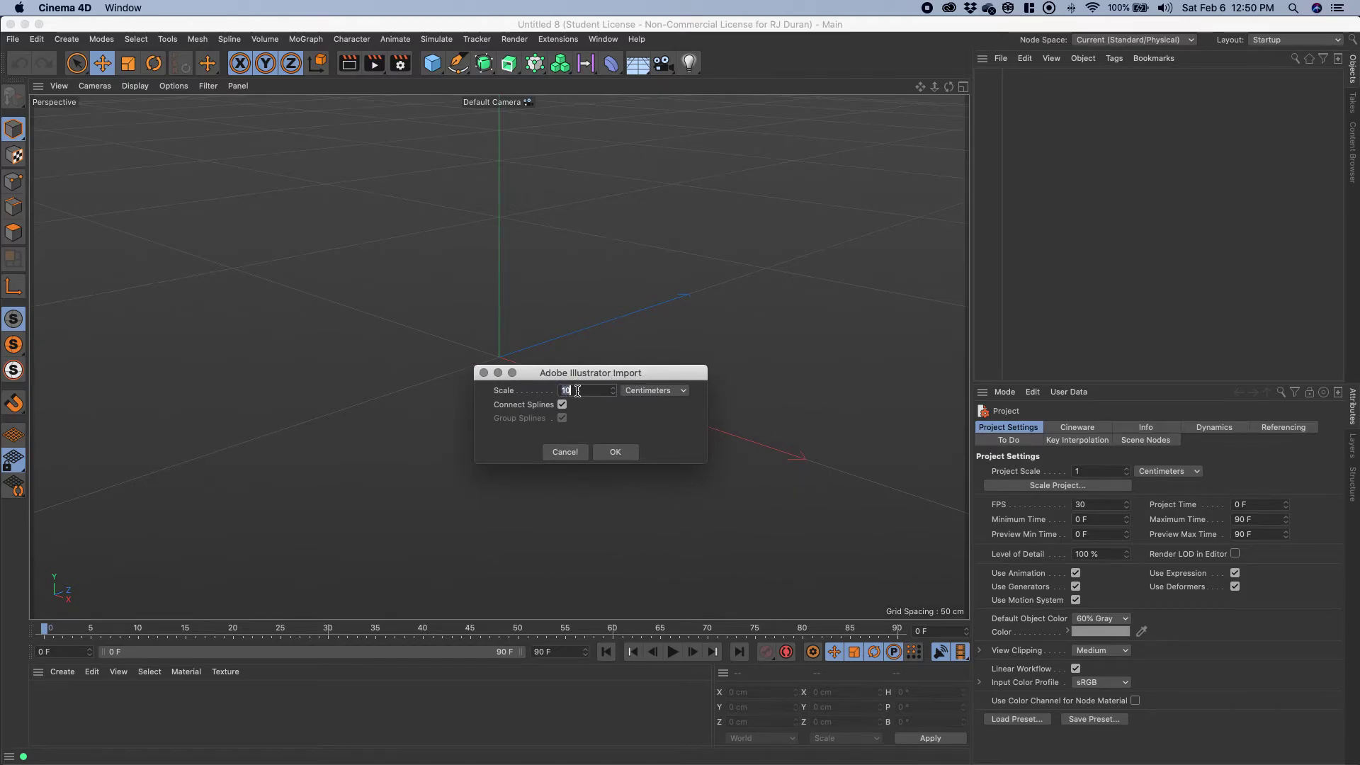
key("BackSpace")
left_click(614, 452)
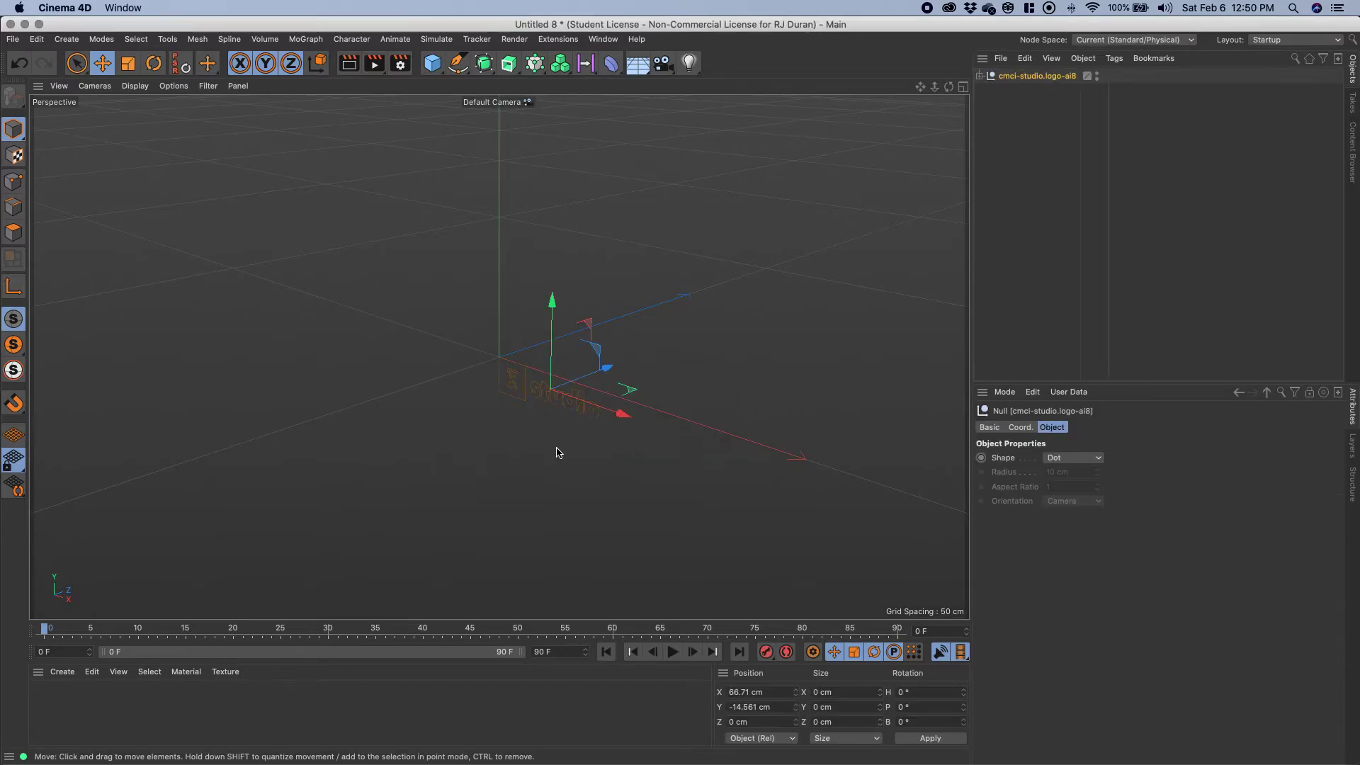
Switch to an enlarged Front view and deselect the imported logo to examine its splines.
scroll(569, 439, "up", 4)
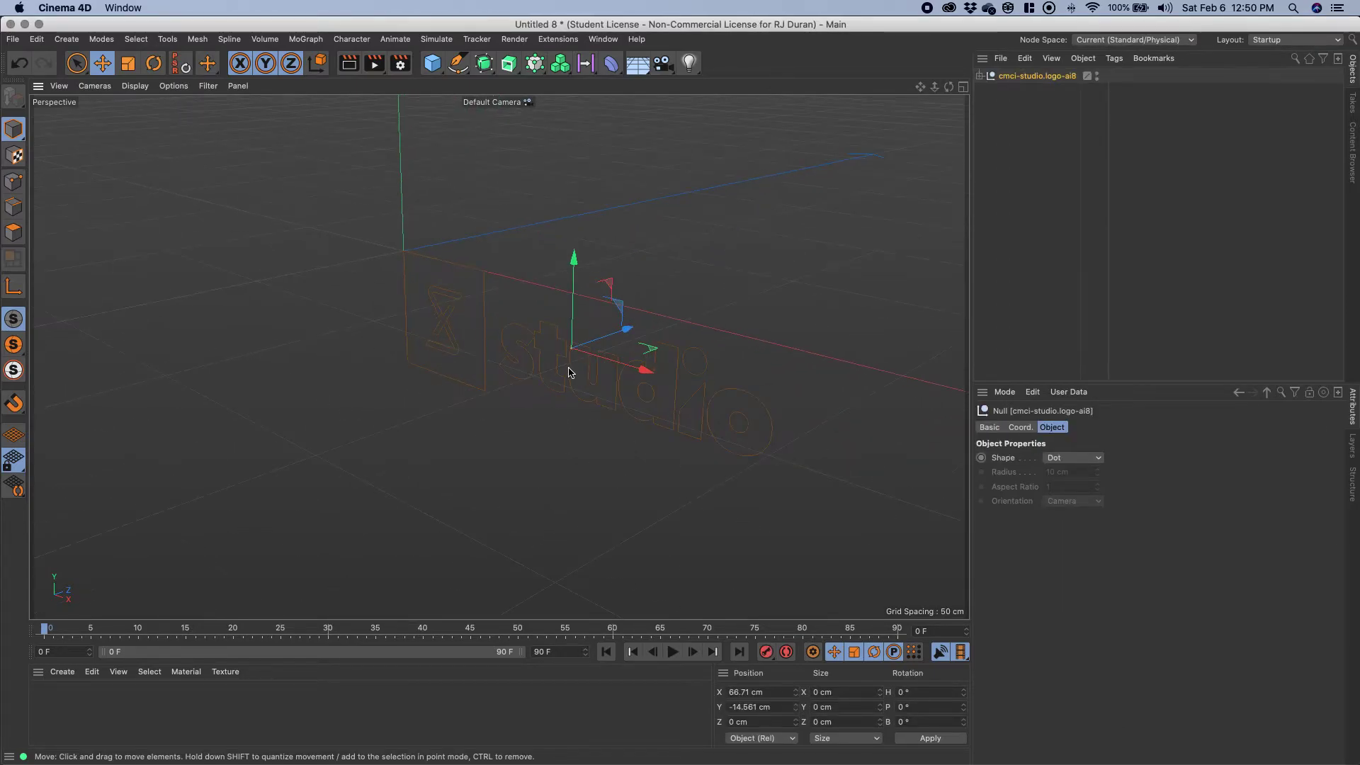
middle_click(496, 380)
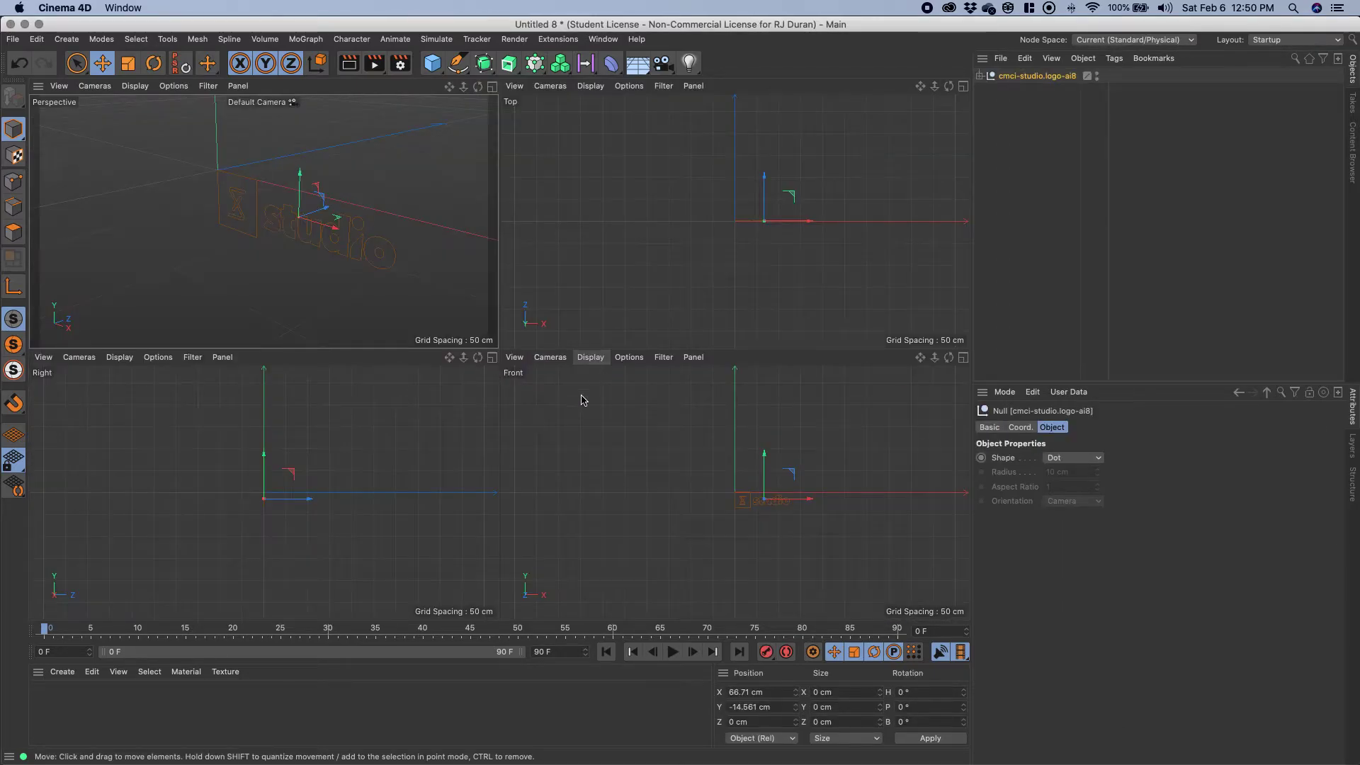
middle_click(778, 495)
scroll(560, 370, "up", 5)
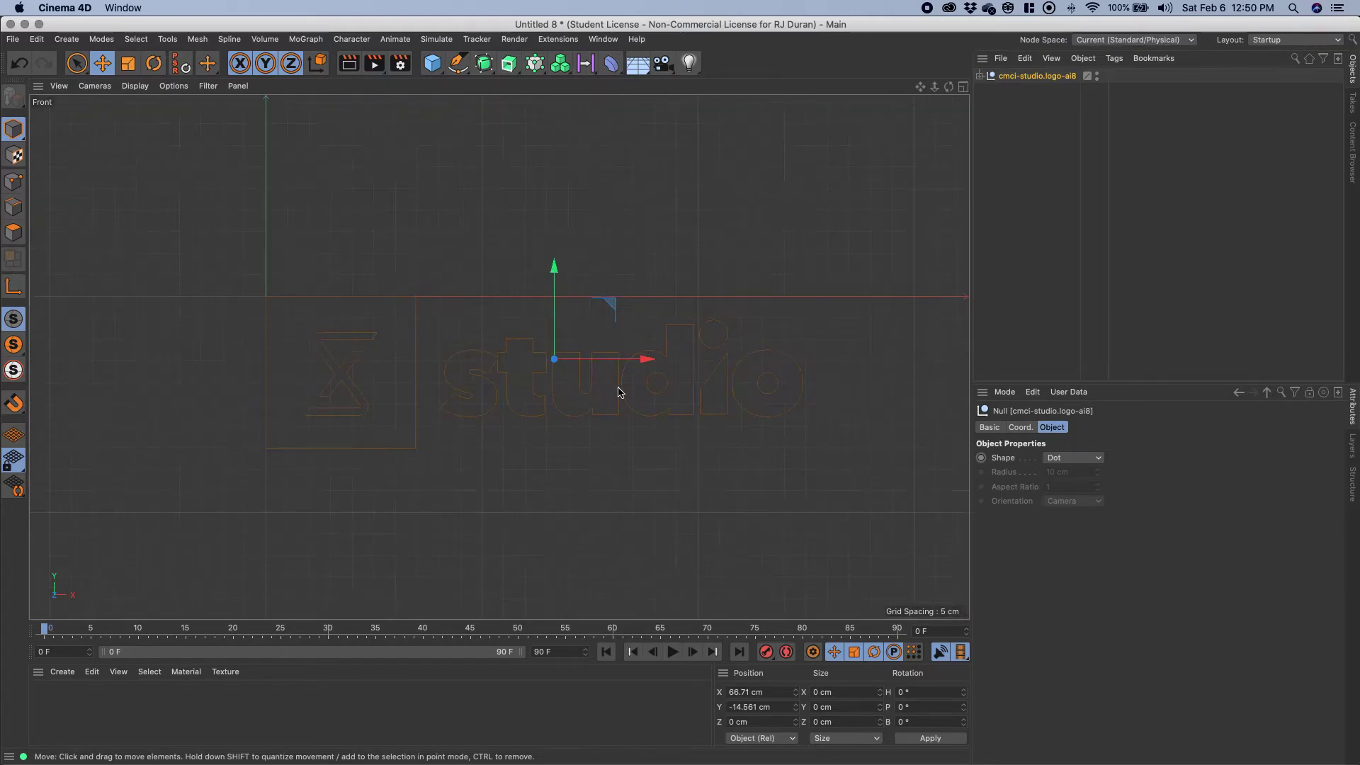
left_click(578, 506)
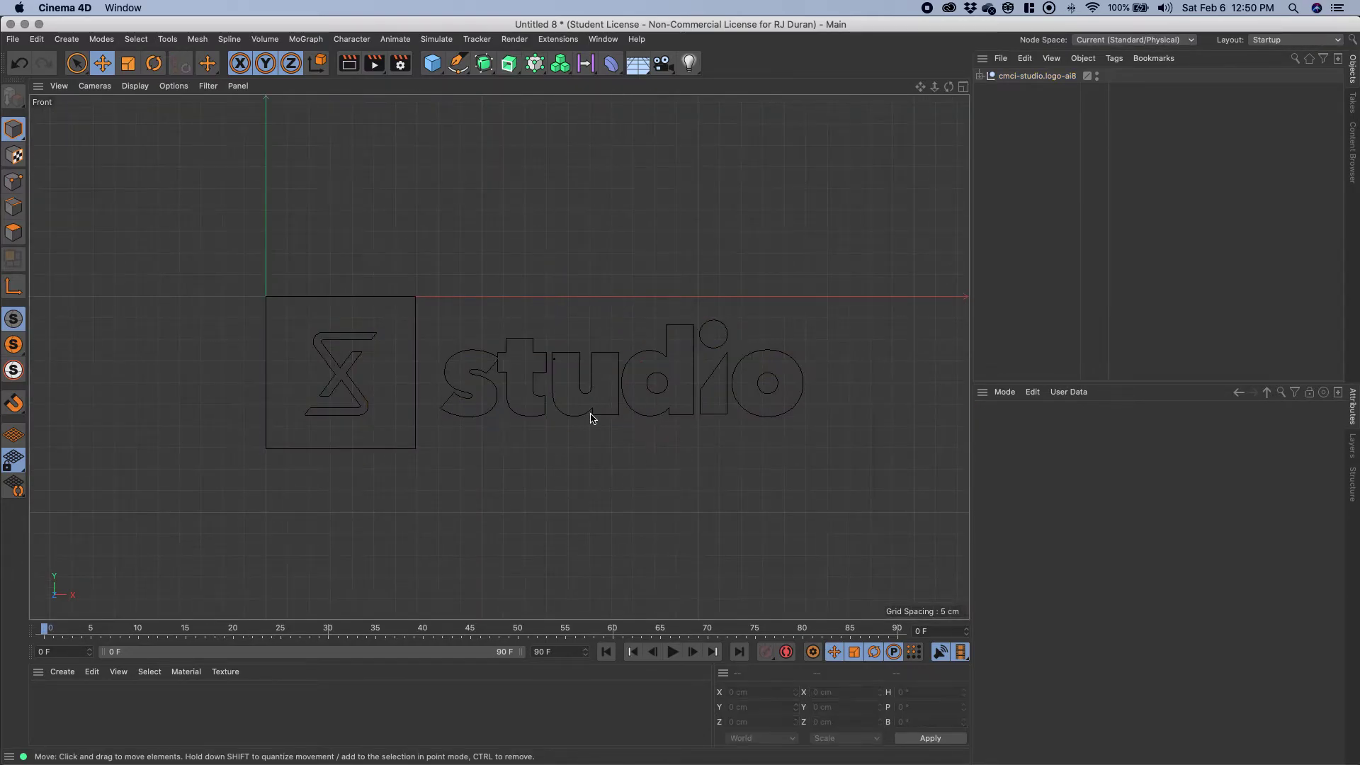
Expand the imported logo's null and select each child spline from Path 1 to Path 10 to examine which shape it forms.
left_click(980, 77)
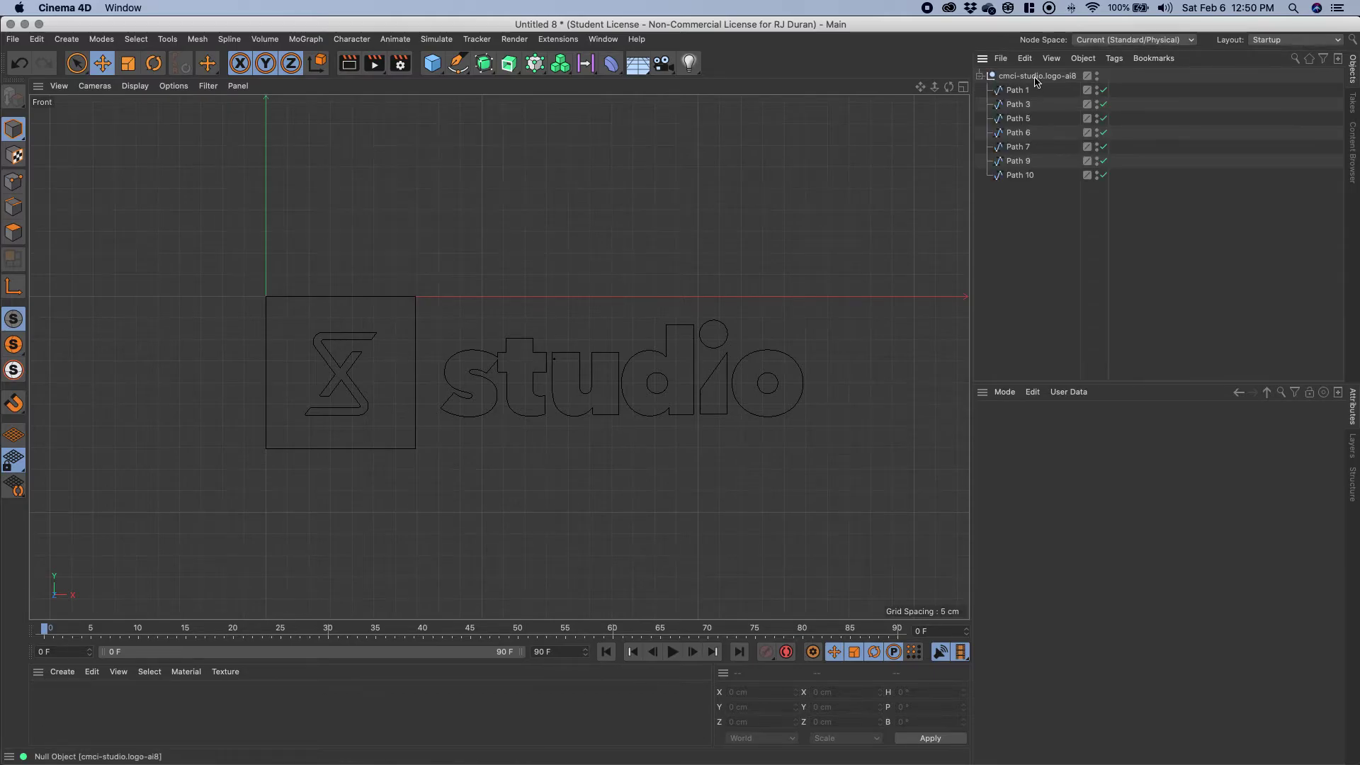
left_click(1037, 76)
left_click(1025, 90)
left_click(1020, 104)
left_click(1020, 118)
left_click(1023, 132)
left_click(1020, 146)
left_click(1020, 160)
left_click(1022, 175)
left_click(1021, 160)
left_click(1020, 147)
left_click(1020, 133)
left_click(1020, 118)
left_click(1020, 104)
left_click(1019, 92)
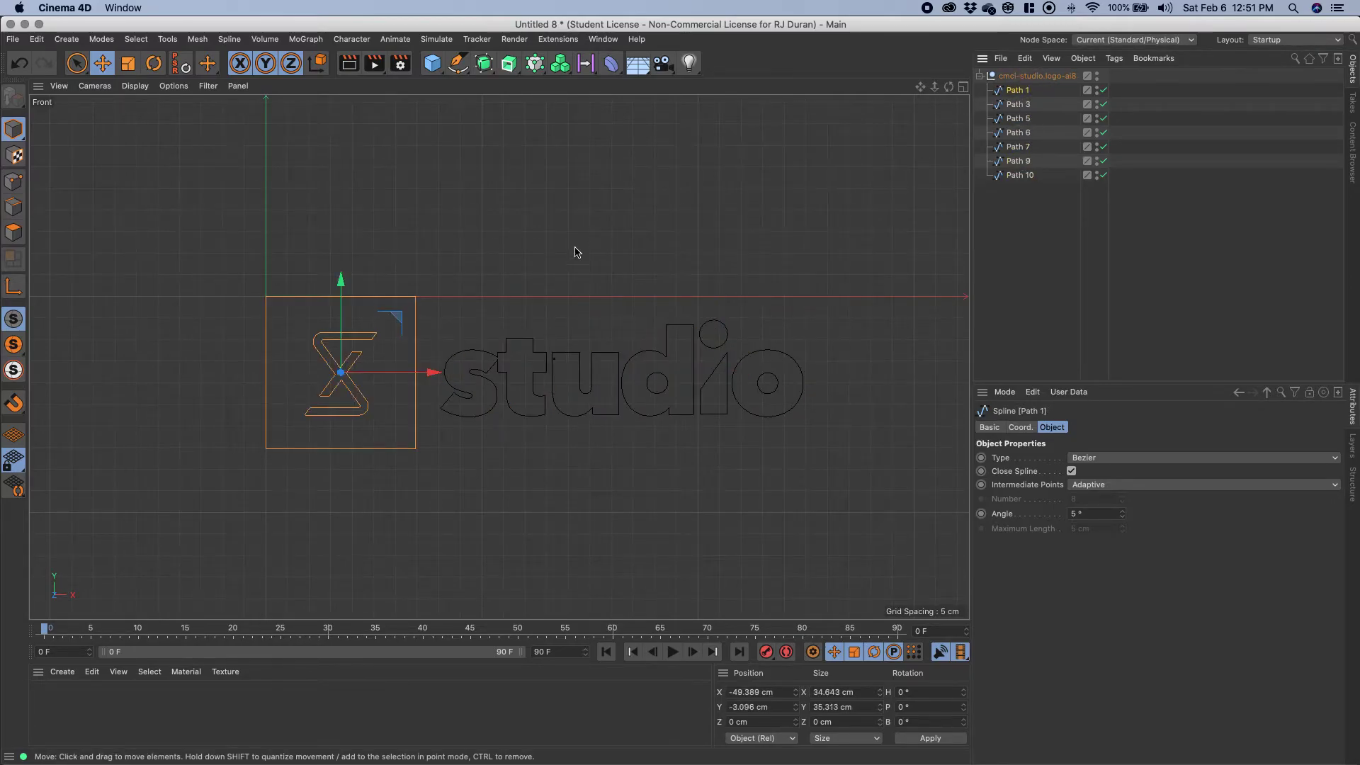
left_click(838, 480)
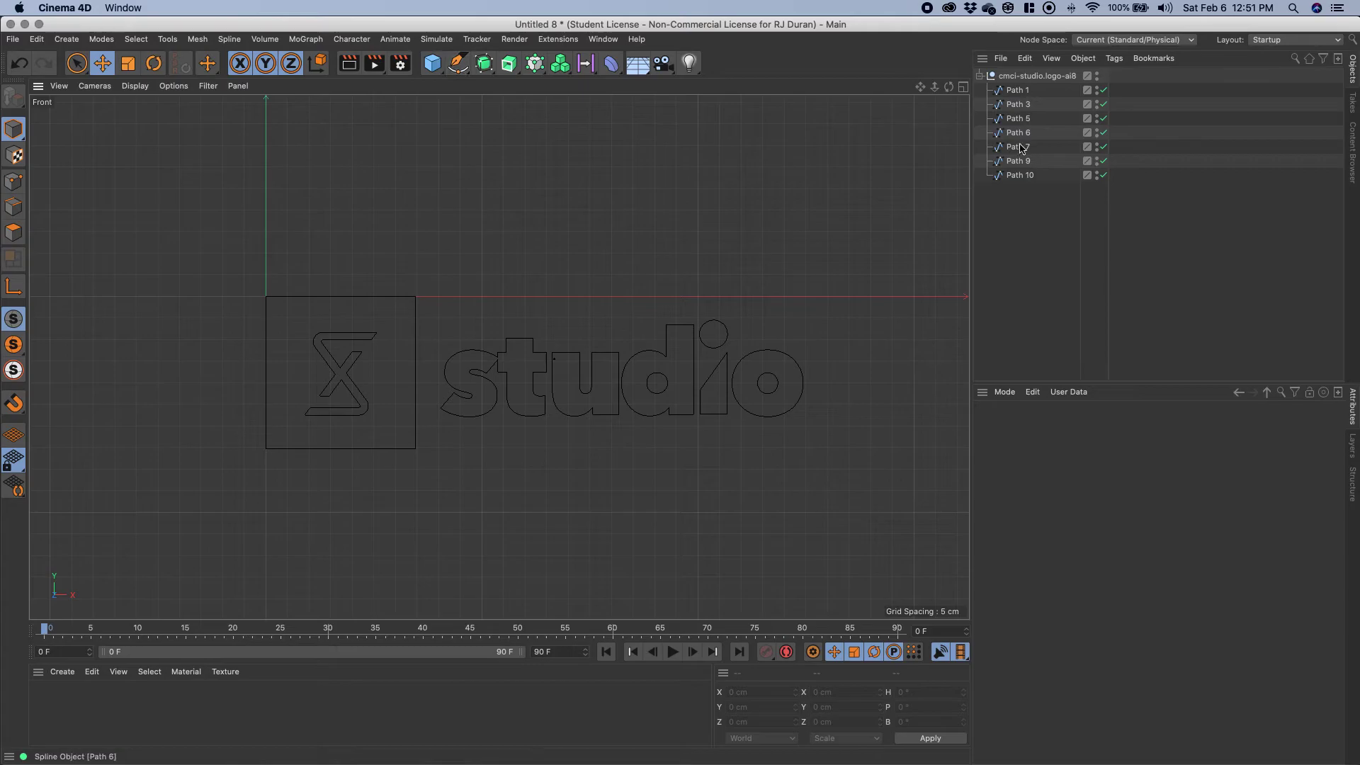
left_click(459, 63)
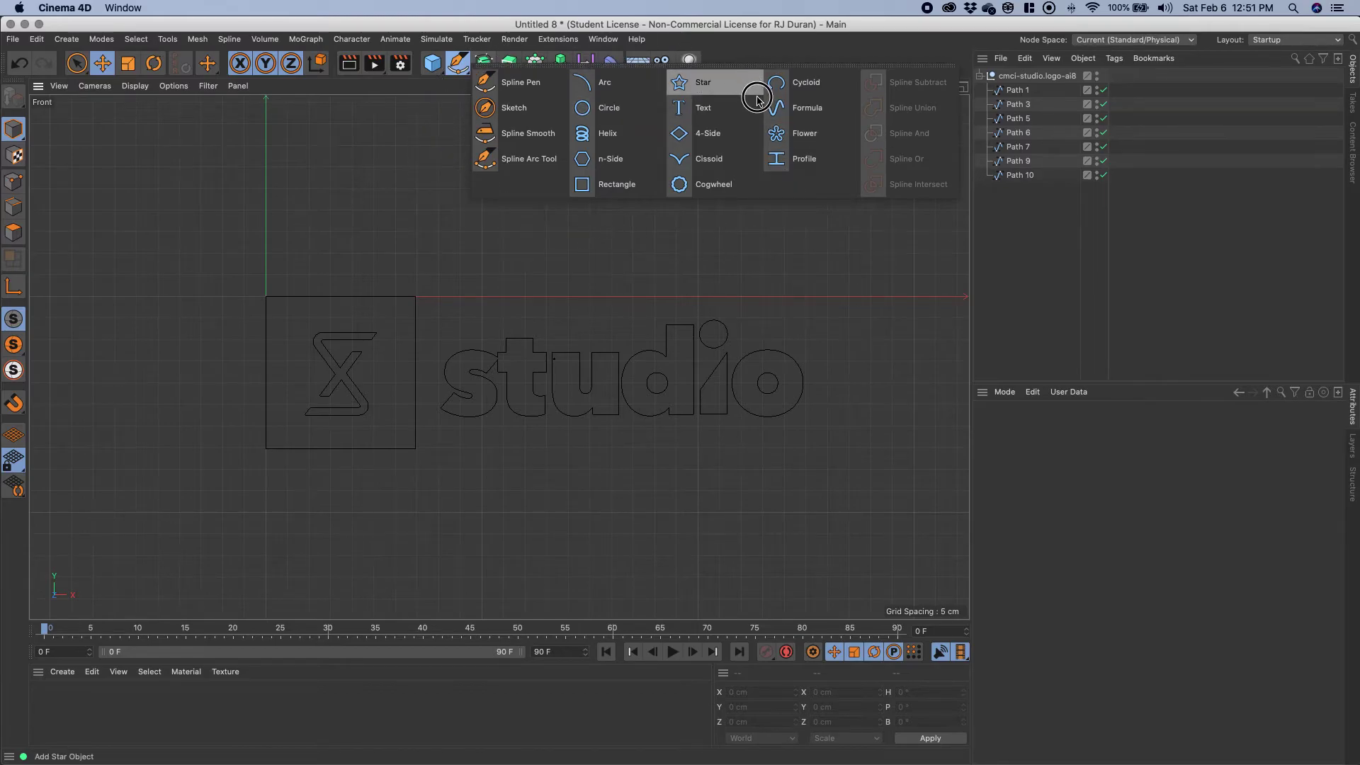
left_click(572, 262)
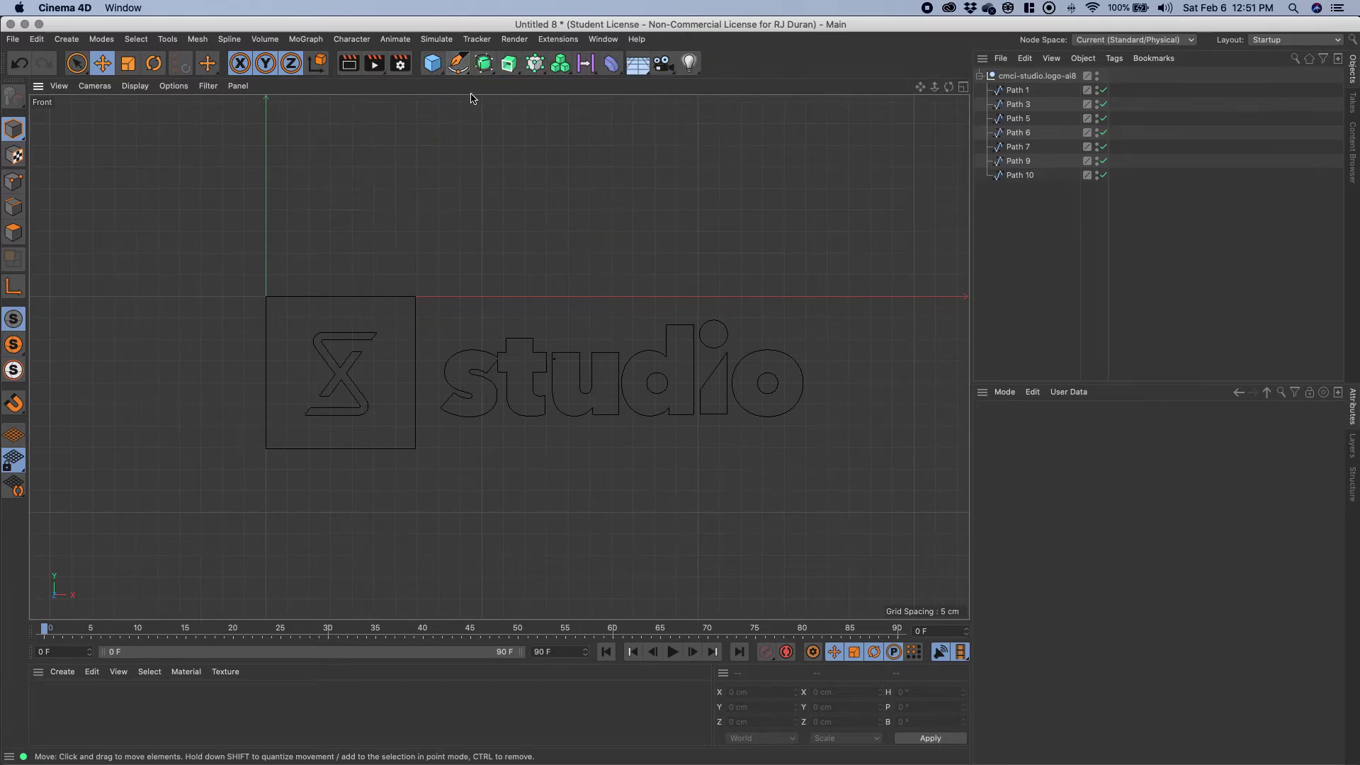
left_click(1013, 90)
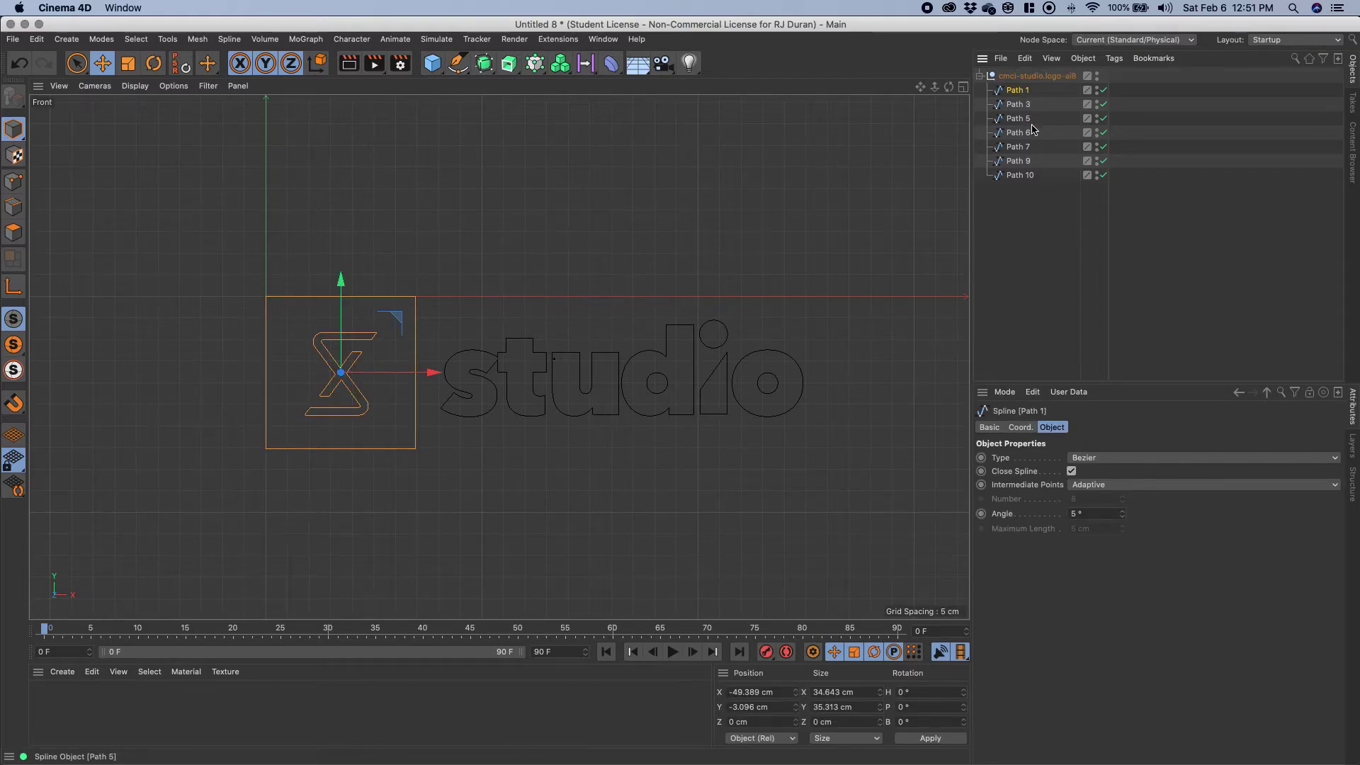
left_click(482, 192)
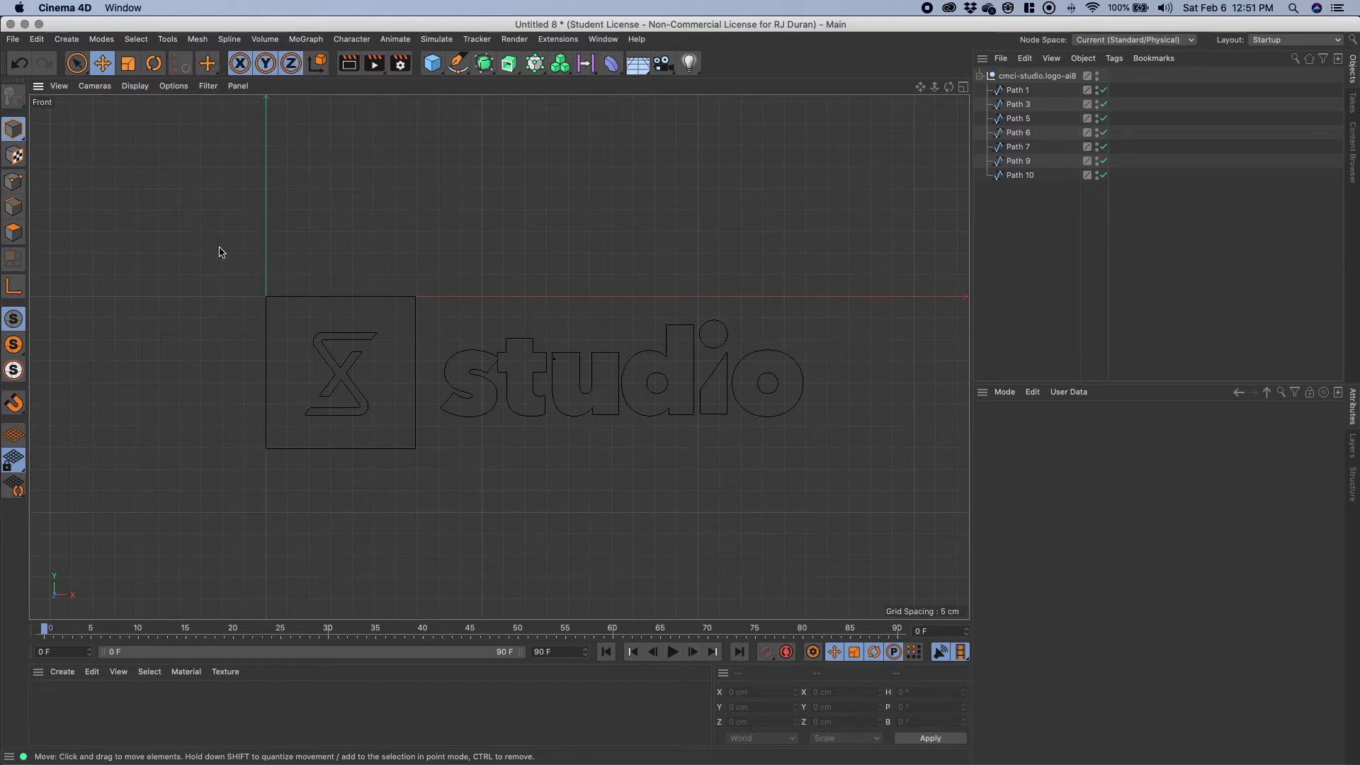
Select all of the logo's child splines in the Front view using Live Selection.
left_click(77, 63)
mouse_move(251, 268)
left_mouse_down()
mouse_move(470, 416)
mouse_move(805, 410)
mouse_move(266, 323)
mouse_move(630, 287)
mouse_move(689, 390)
left_mouse_up()
left_click(714, 330)
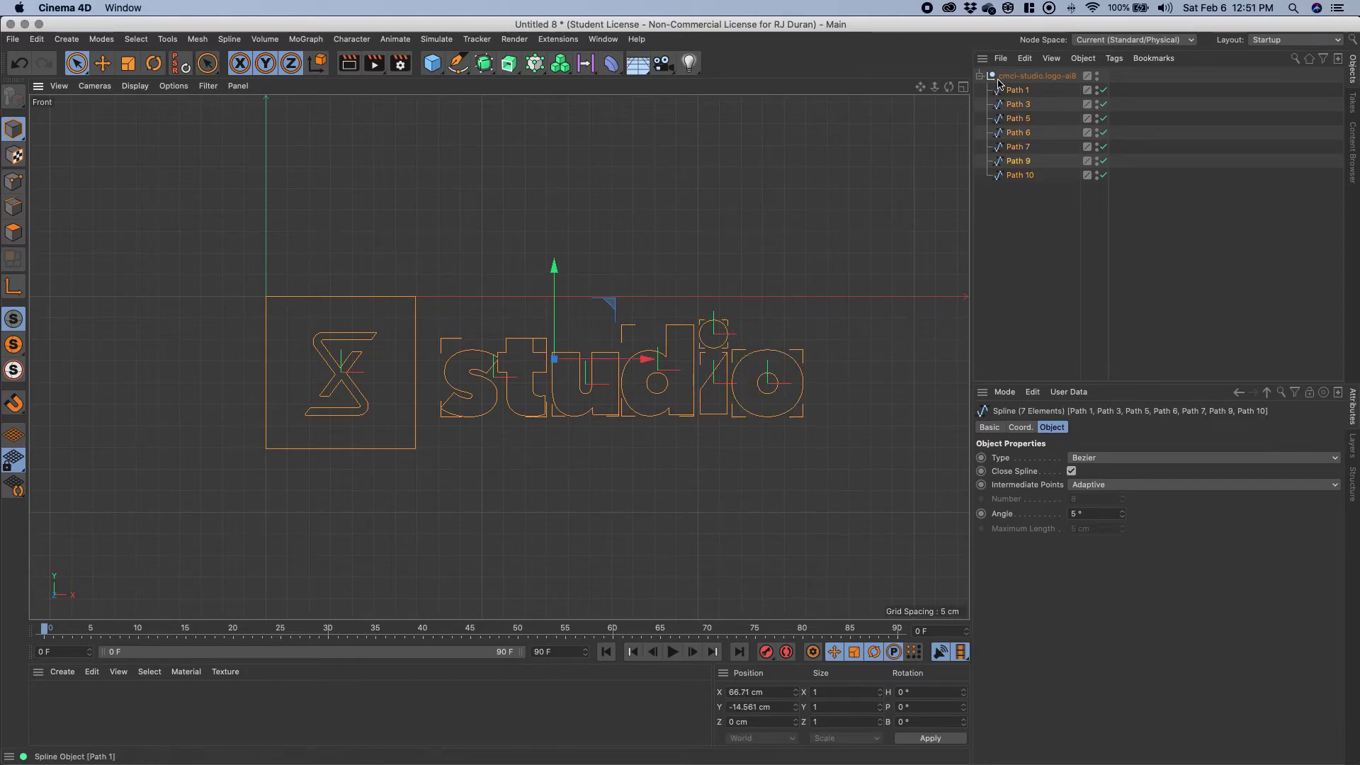
Add an Extrude generator and nest the collapsed cmci-studio.logo-ai8 null inside it.
left_click(999, 77)
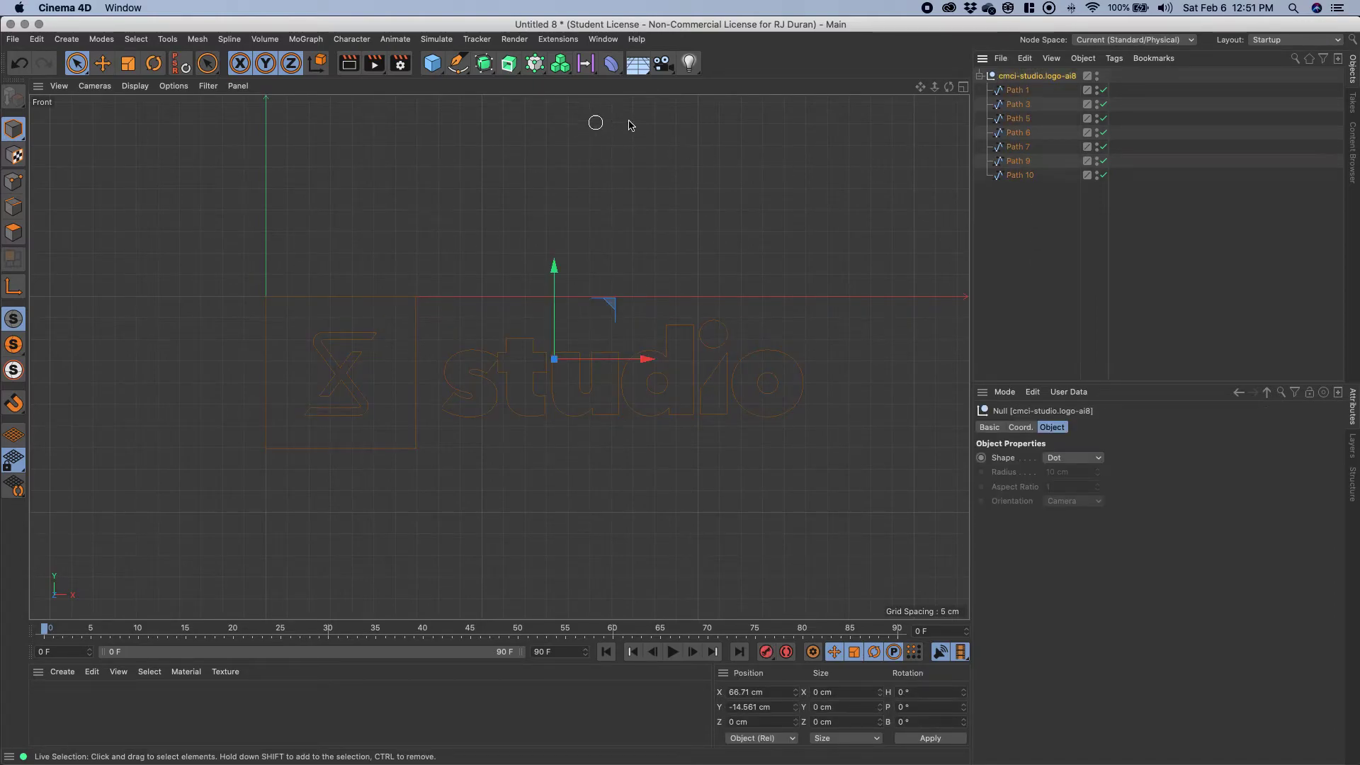
left_click(513, 65)
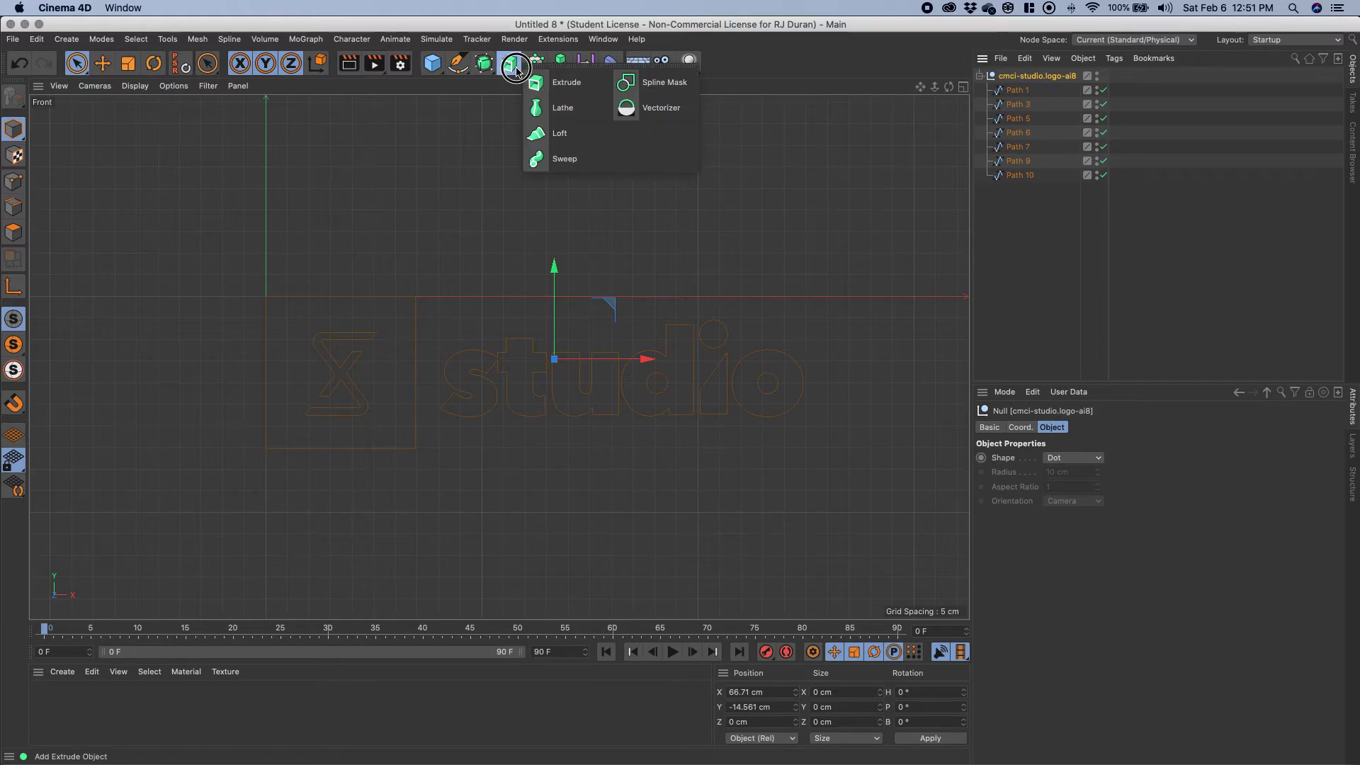
left_click(560, 83)
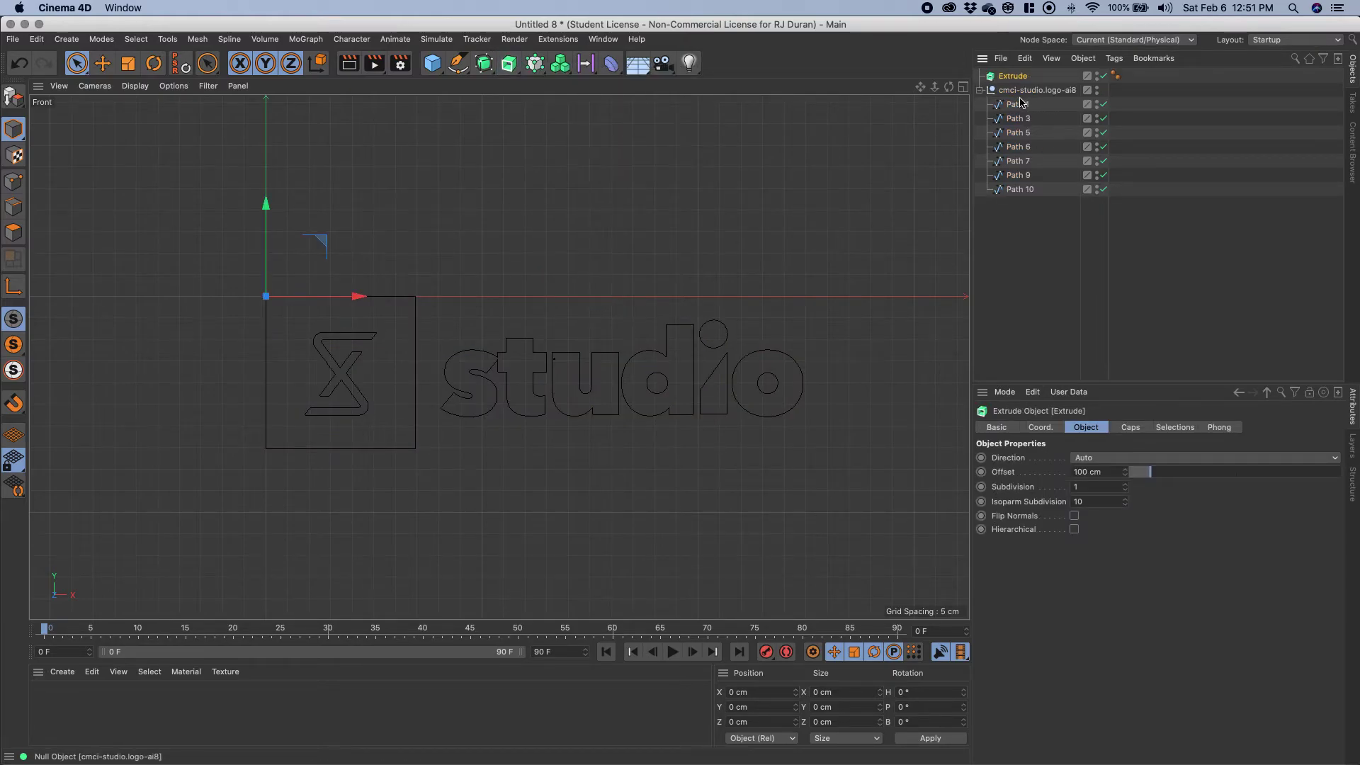
left_click(980, 90)
left_click_drag(1008, 92, 1014, 76)
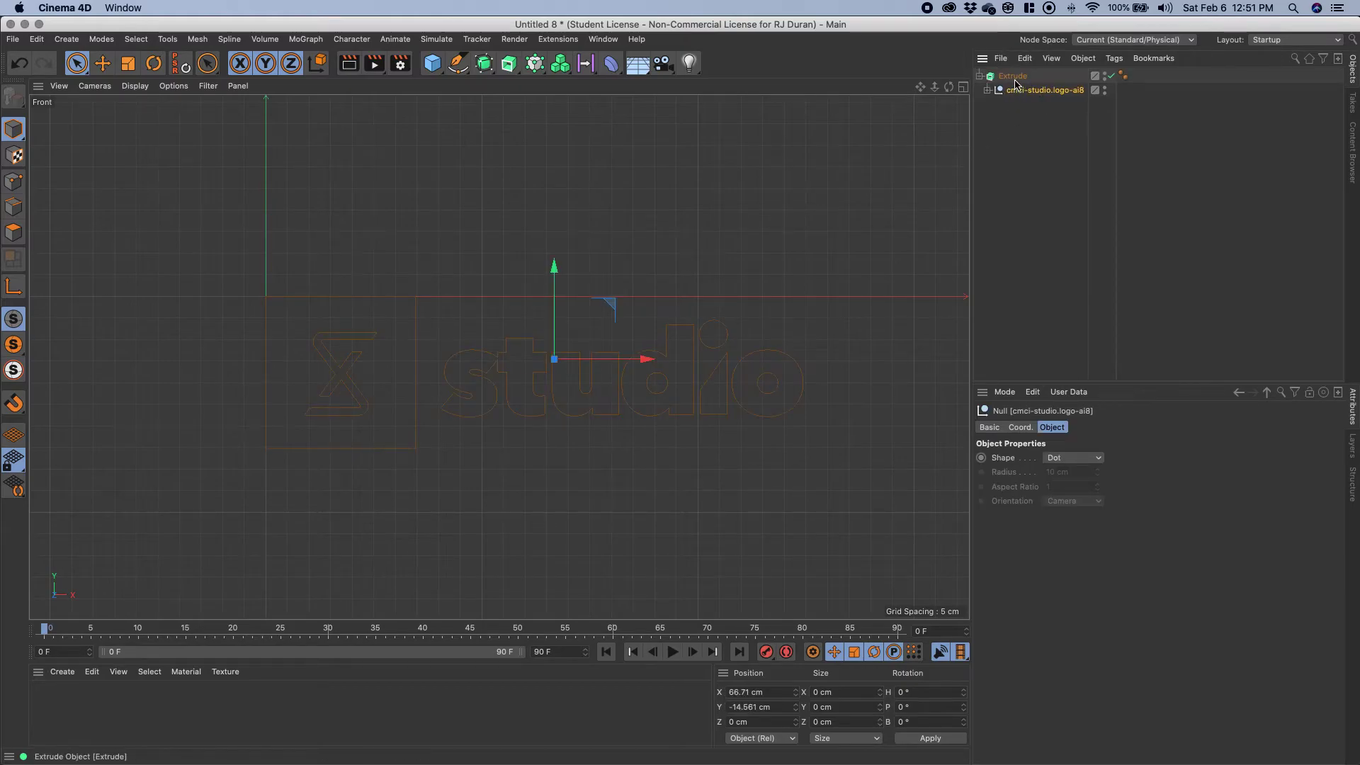
Enable Hierarchical on the Extrude object and expand the nested logo null to list its paths.
middle_click(435, 211)
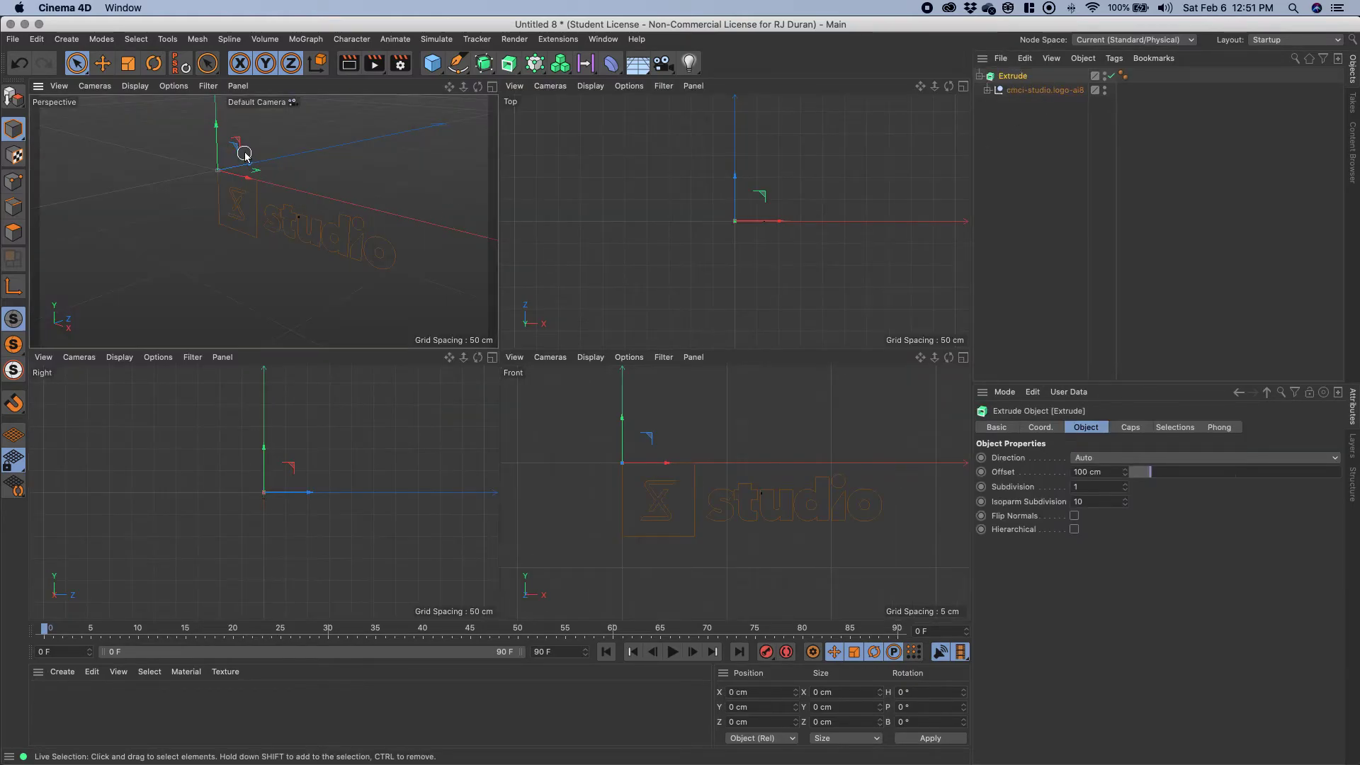
middle_click(364, 174)
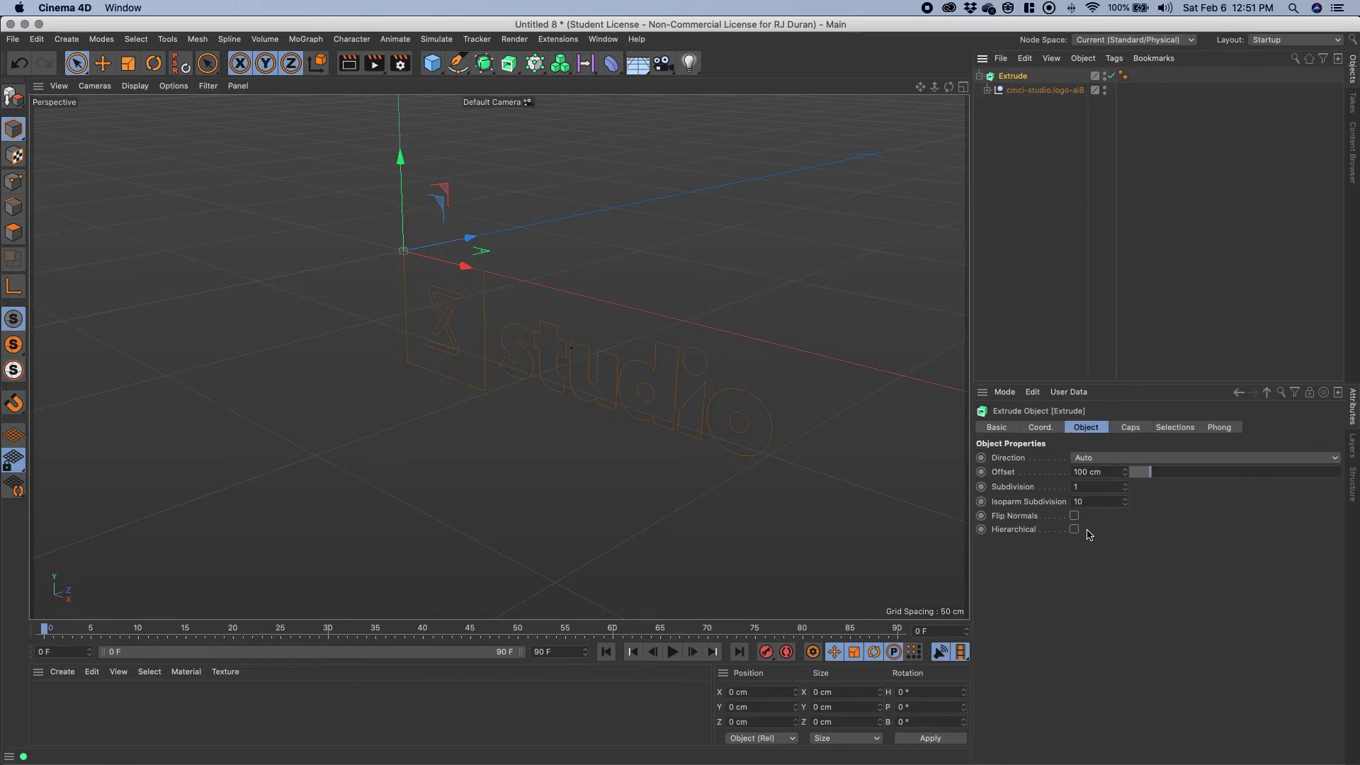
left_click(1075, 530)
left_click(988, 90)
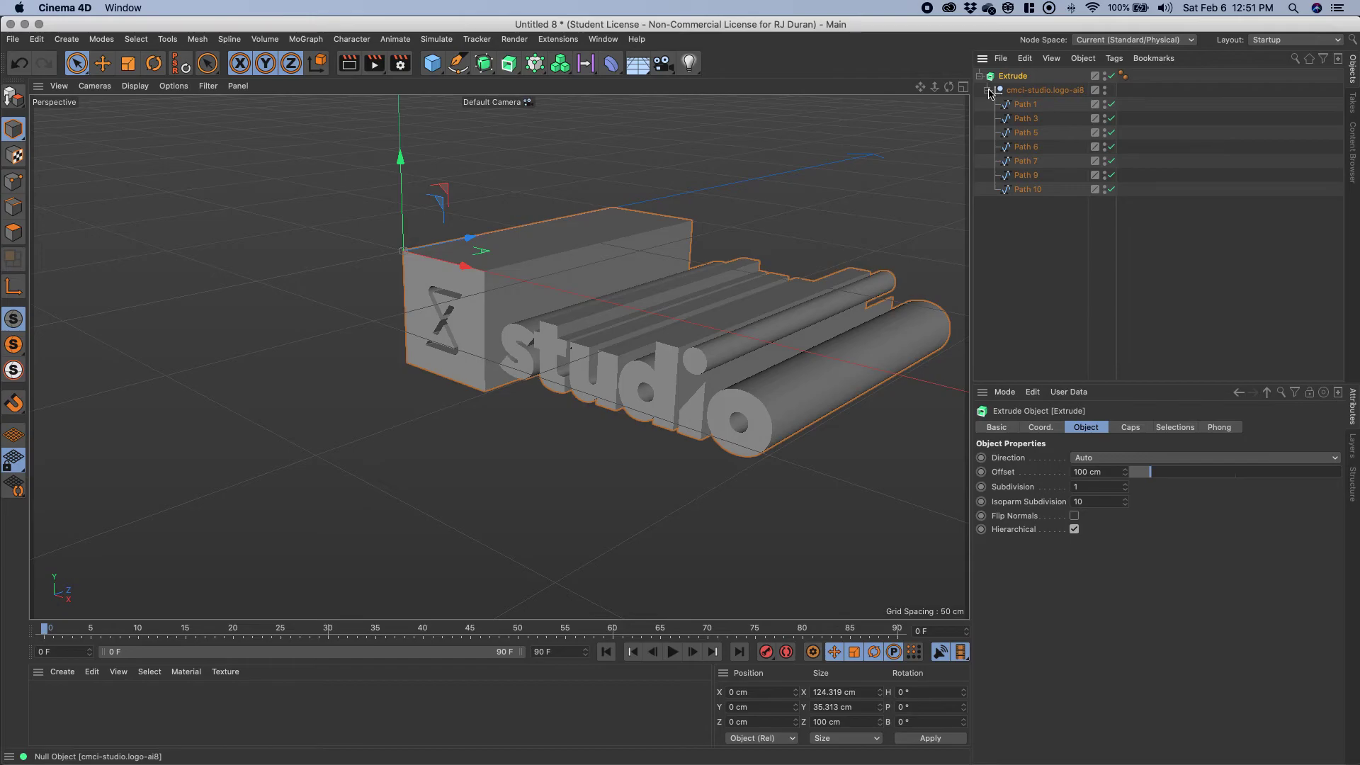
Reduce the Extrude object's Offset to give the logo a shallow depth, and clear the selection.
left_click(1016, 76)
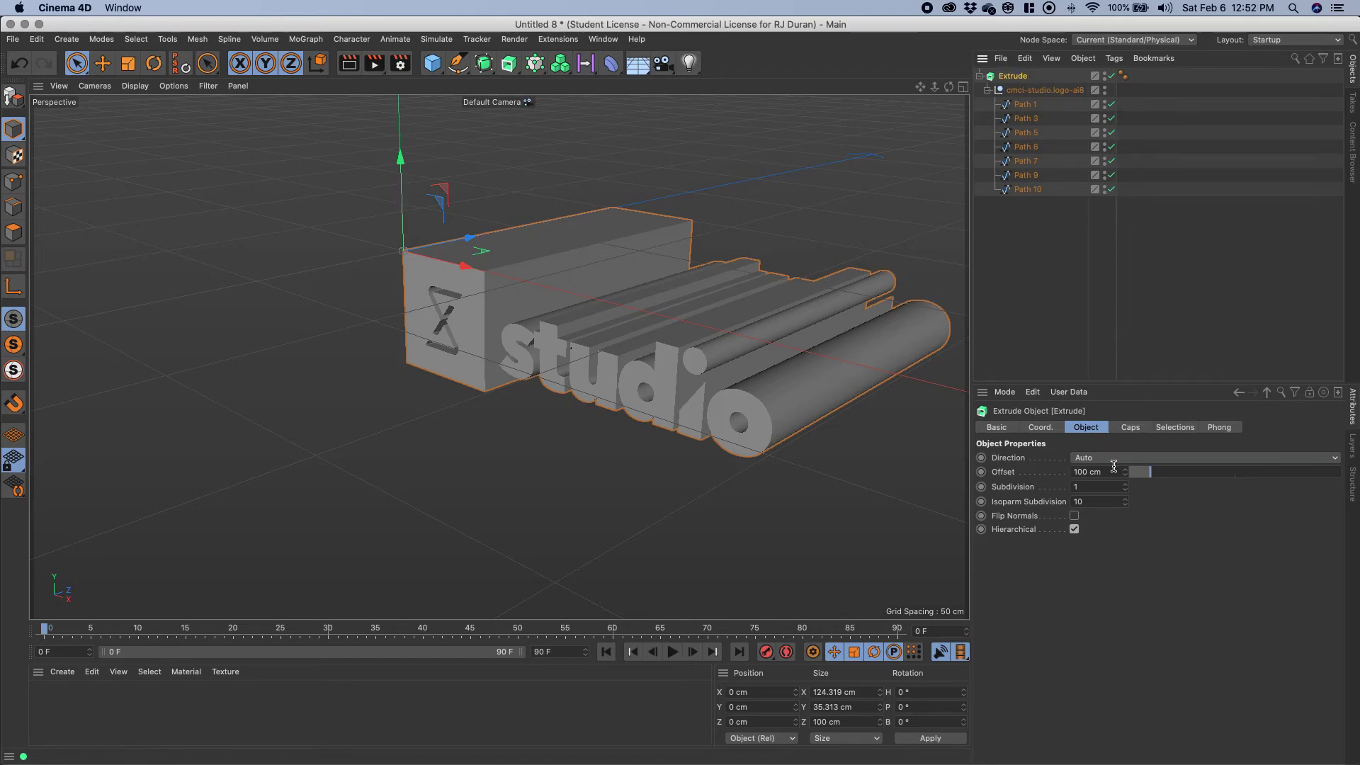
left_click_drag(1142, 476, 1130, 474)
left_click(1058, 236)
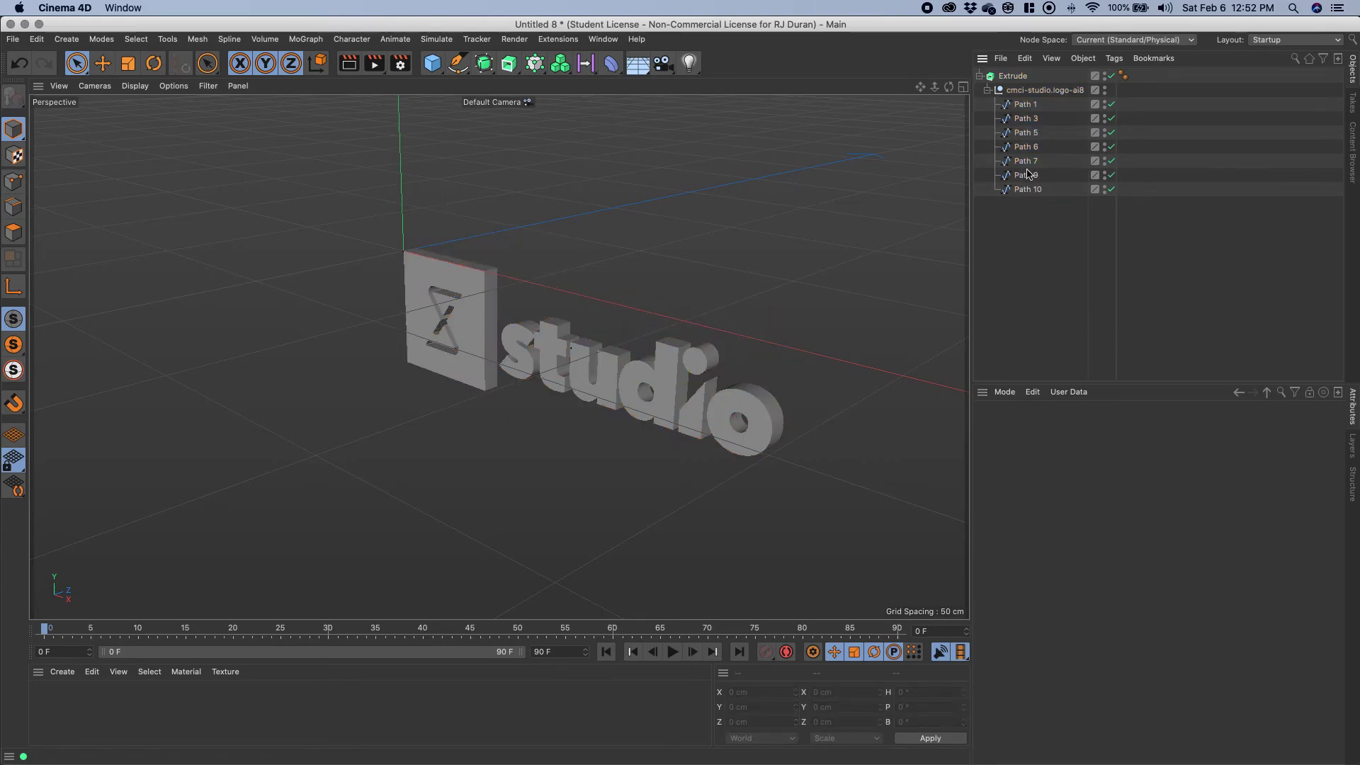
Select the Path 1 spline and inspect its size coordinates with the logo shown in an enlarged Front view.
left_click(1012, 107)
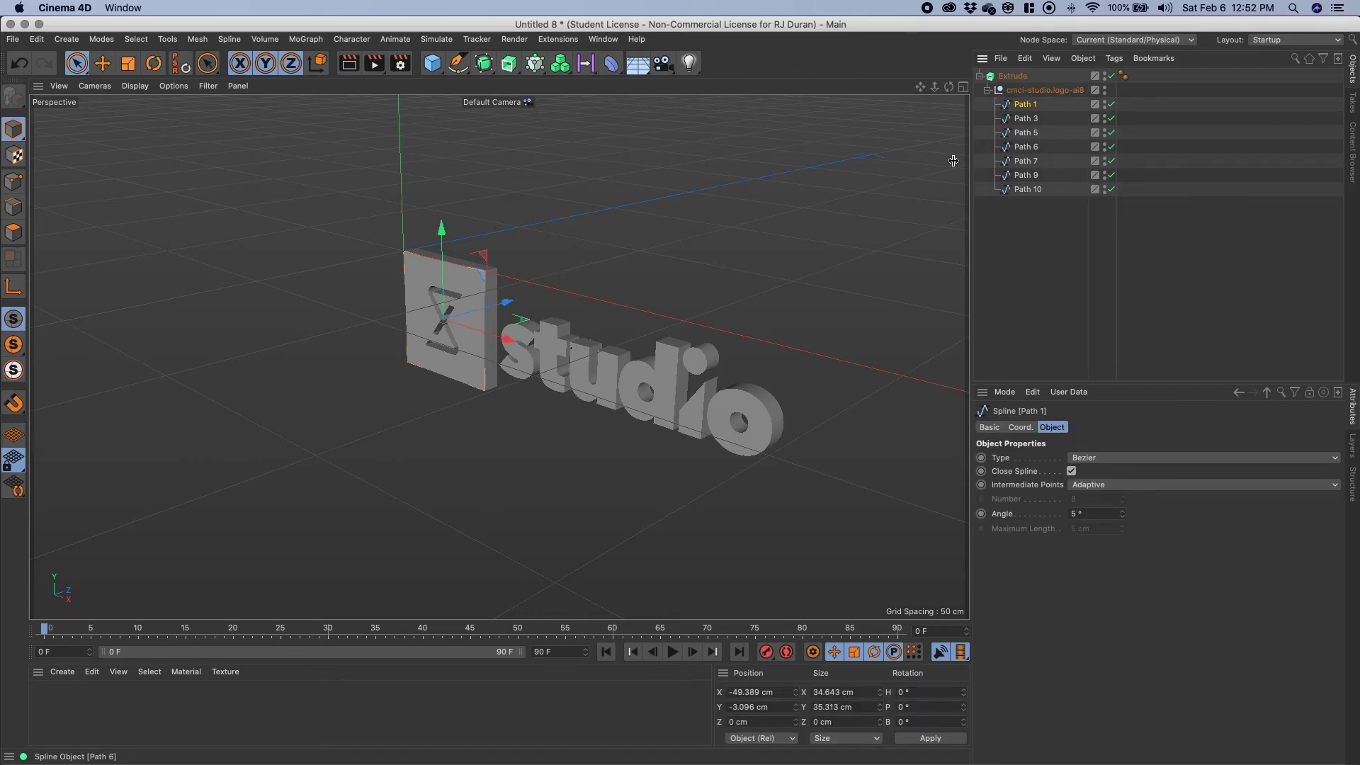
middle_click(502, 317)
middle_click(662, 420)
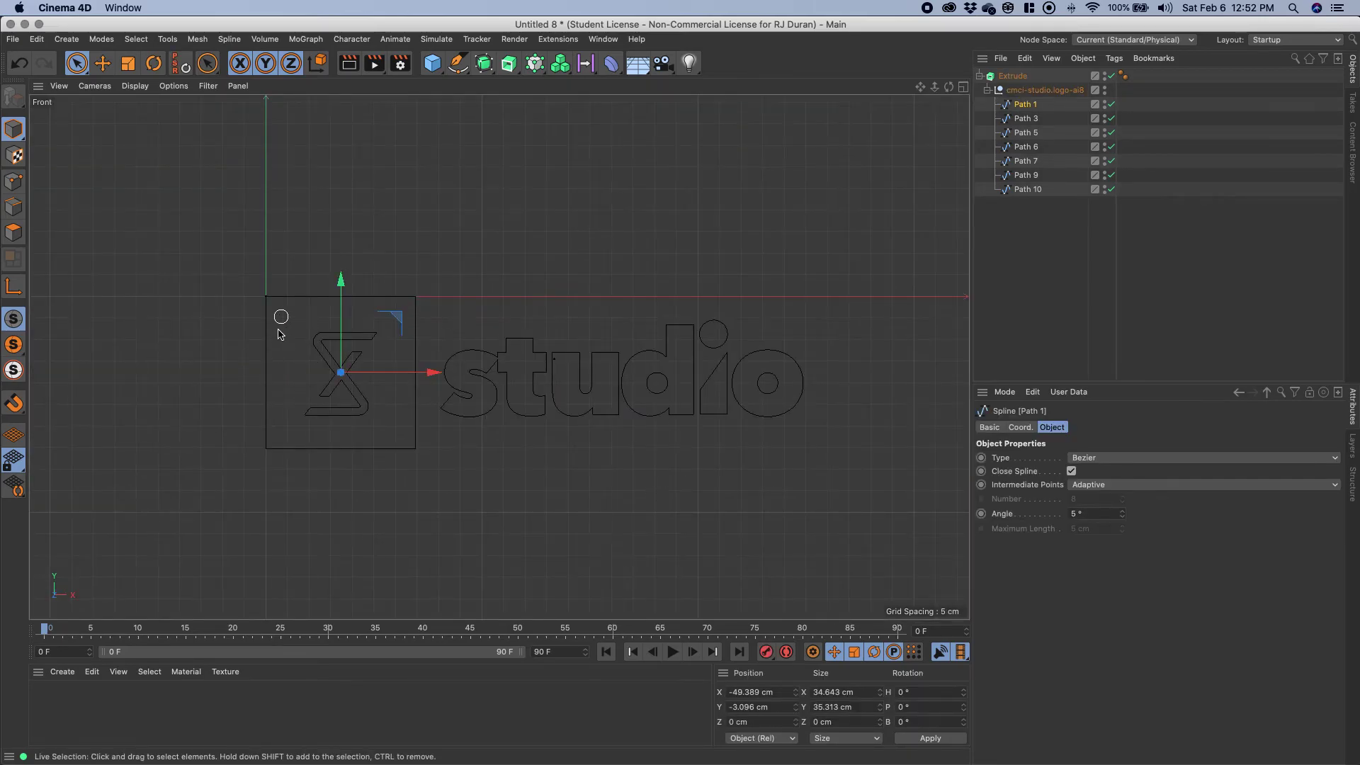
left_click(1153, 186)
left_click(1026, 104)
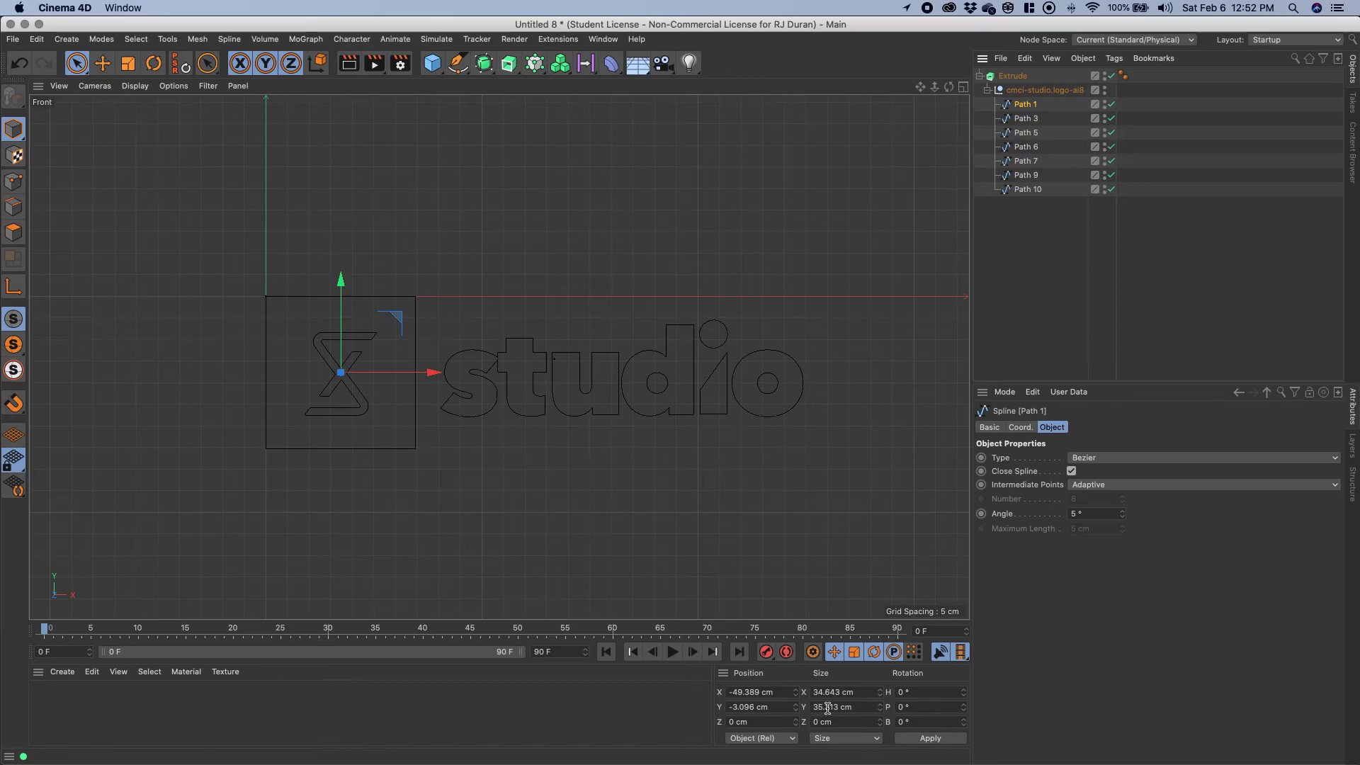
Switch to Illustrator and isolate the logo group, selecting the black square's compound path to check its dimensions.
key("super+Tab")
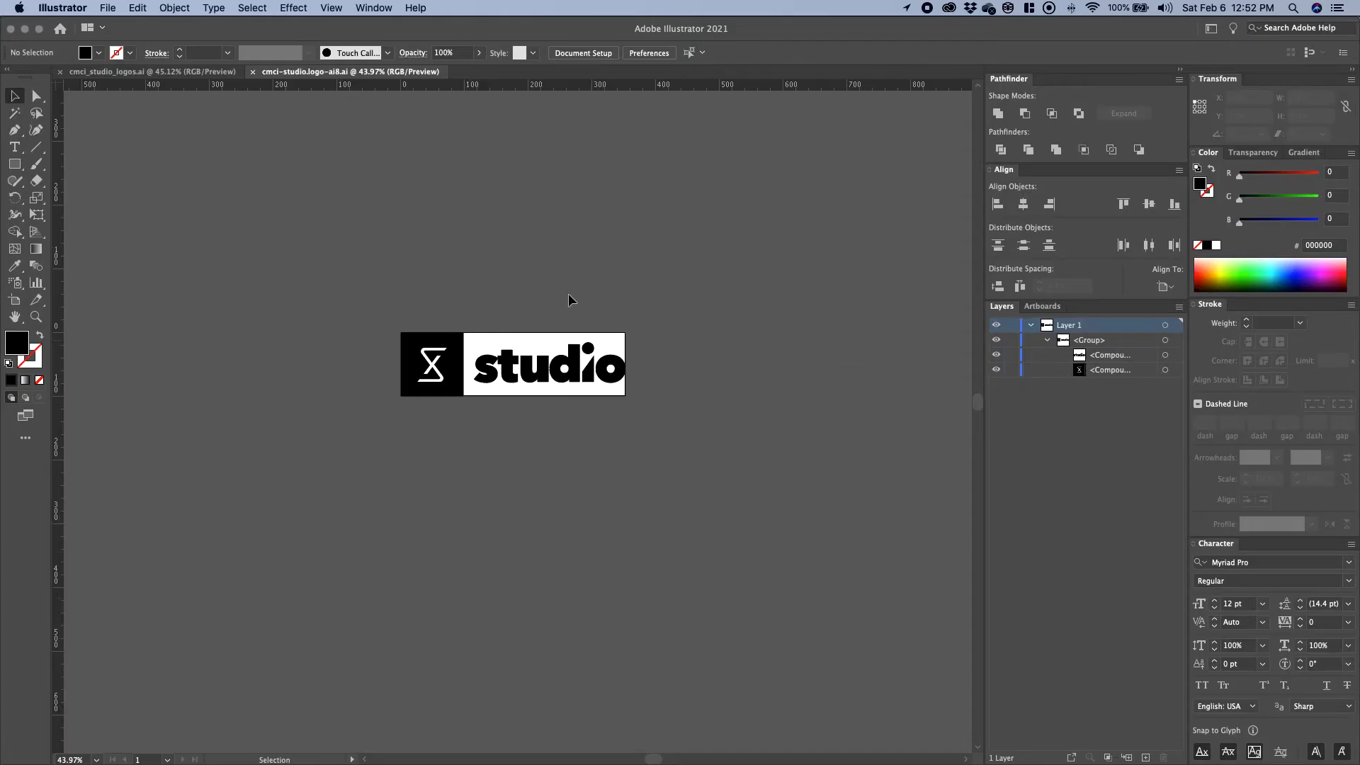
key("z")
left_click_drag(395, 342, 592, 431)
key("v")
left_click(562, 343)
double_click(565, 343)
left_click(568, 343)
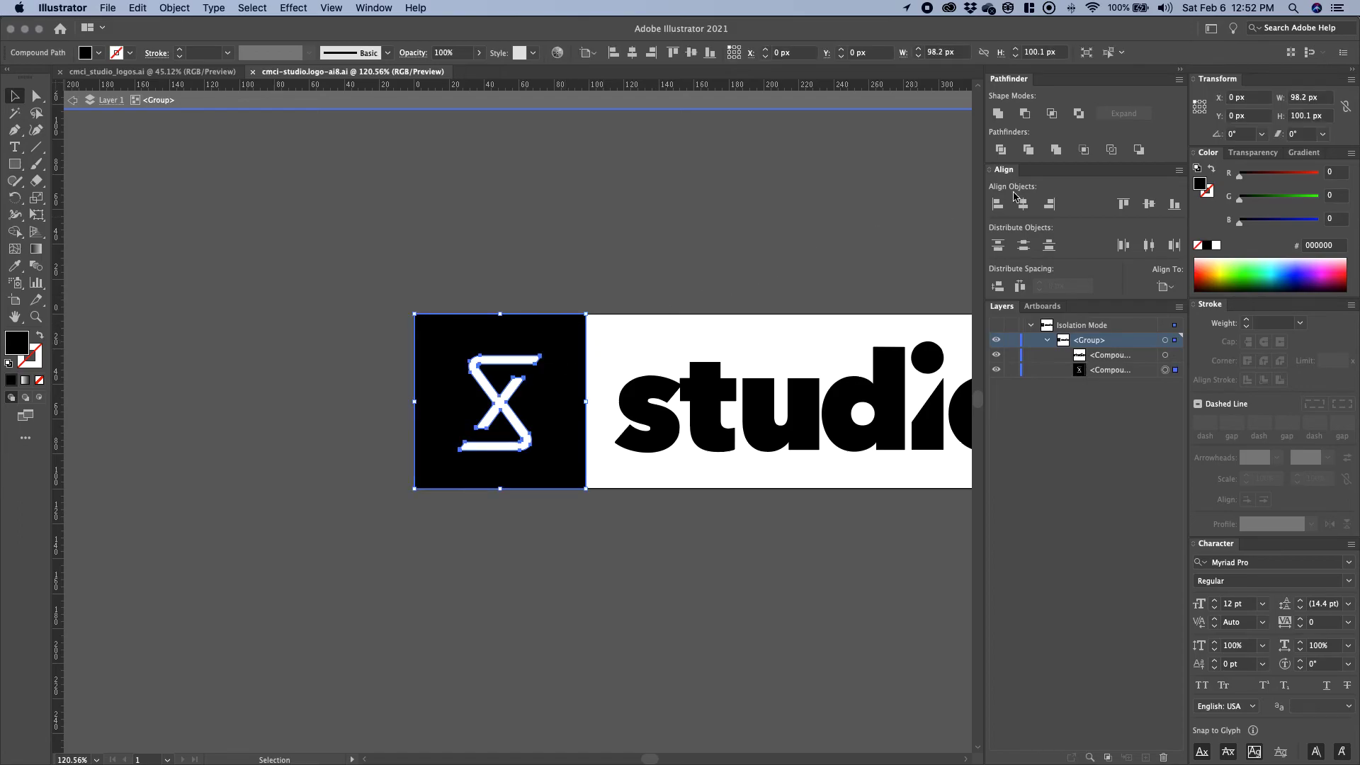
Change the Illustrator document's ruler units to Centimeters.
right_click(499, 93)
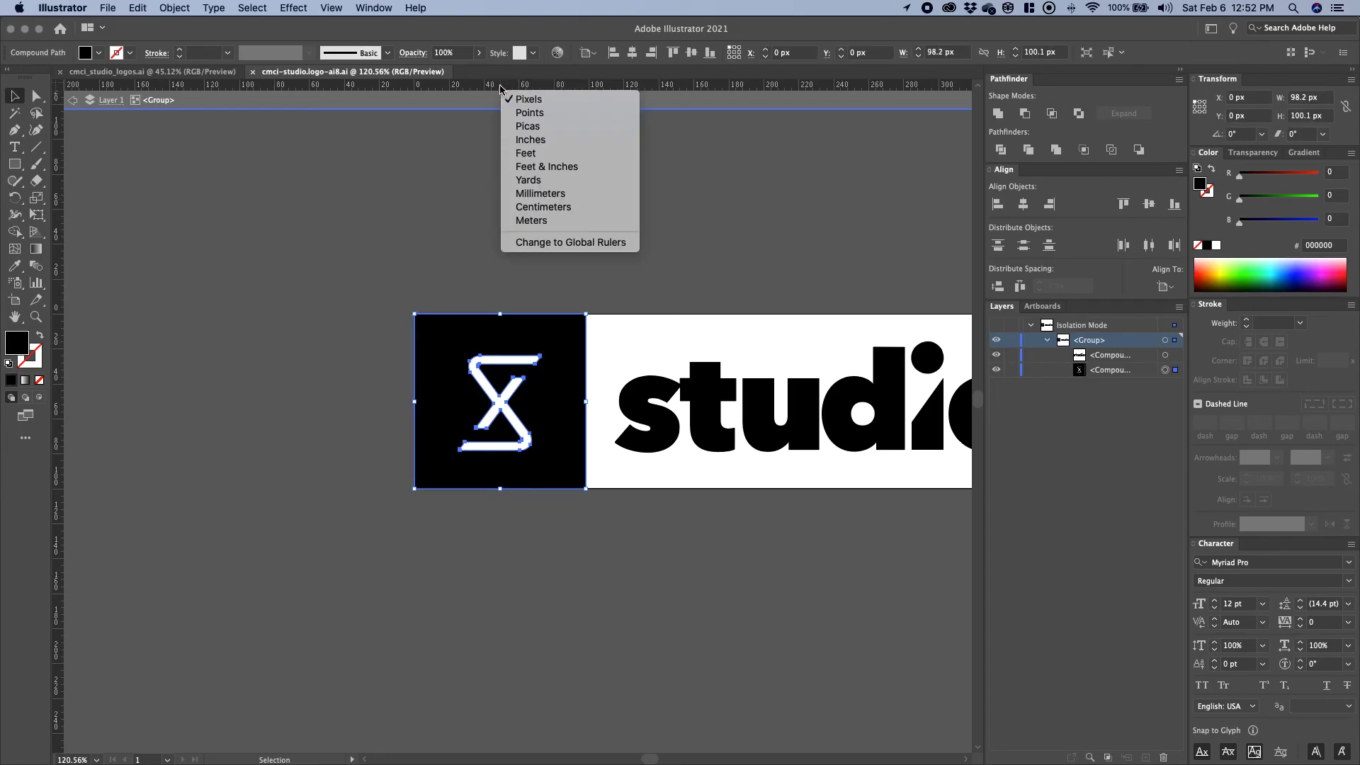
left_click(544, 207)
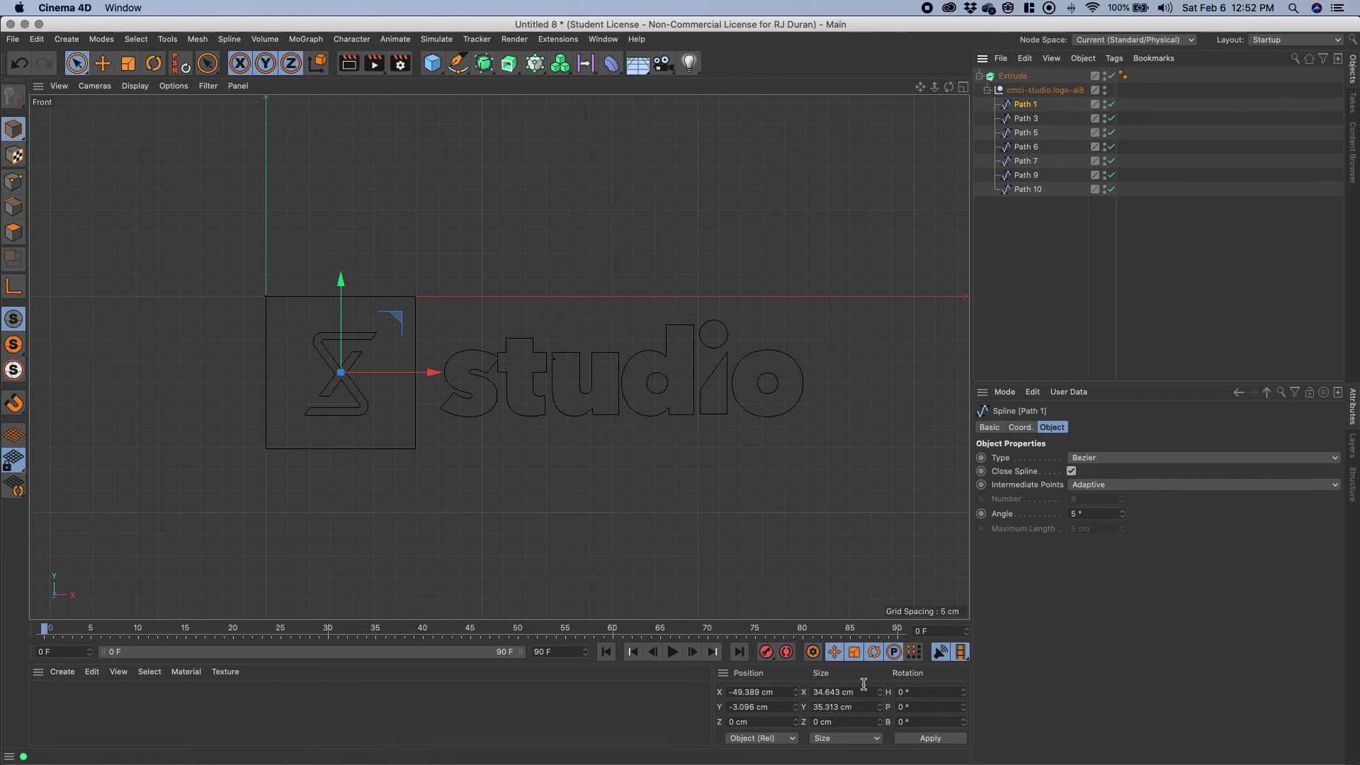
Return from the Front view to an enlarged Perspective view to examine the extruded logo.
scroll(550, 268, "down", 3)
scroll(620, 237, "up", 2)
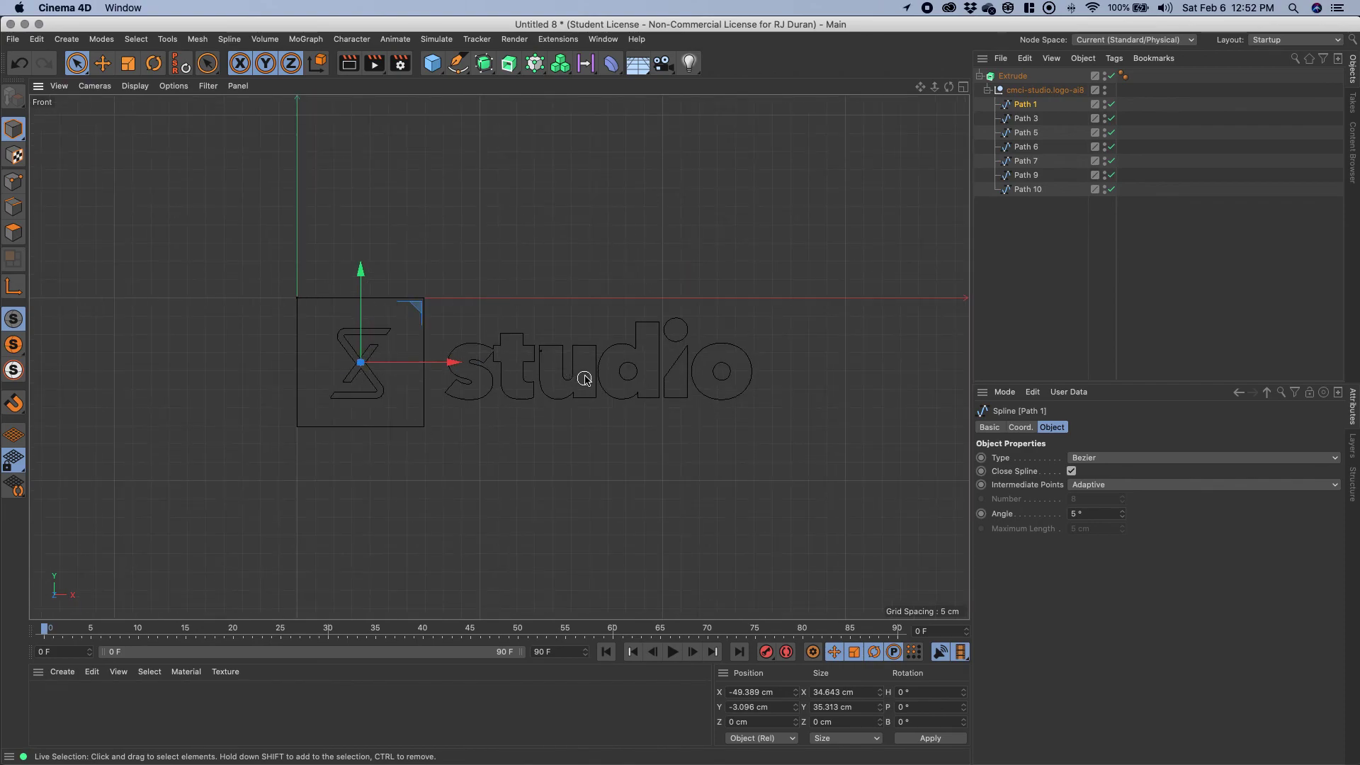
middle_click(564, 261)
middle_click(309, 169)
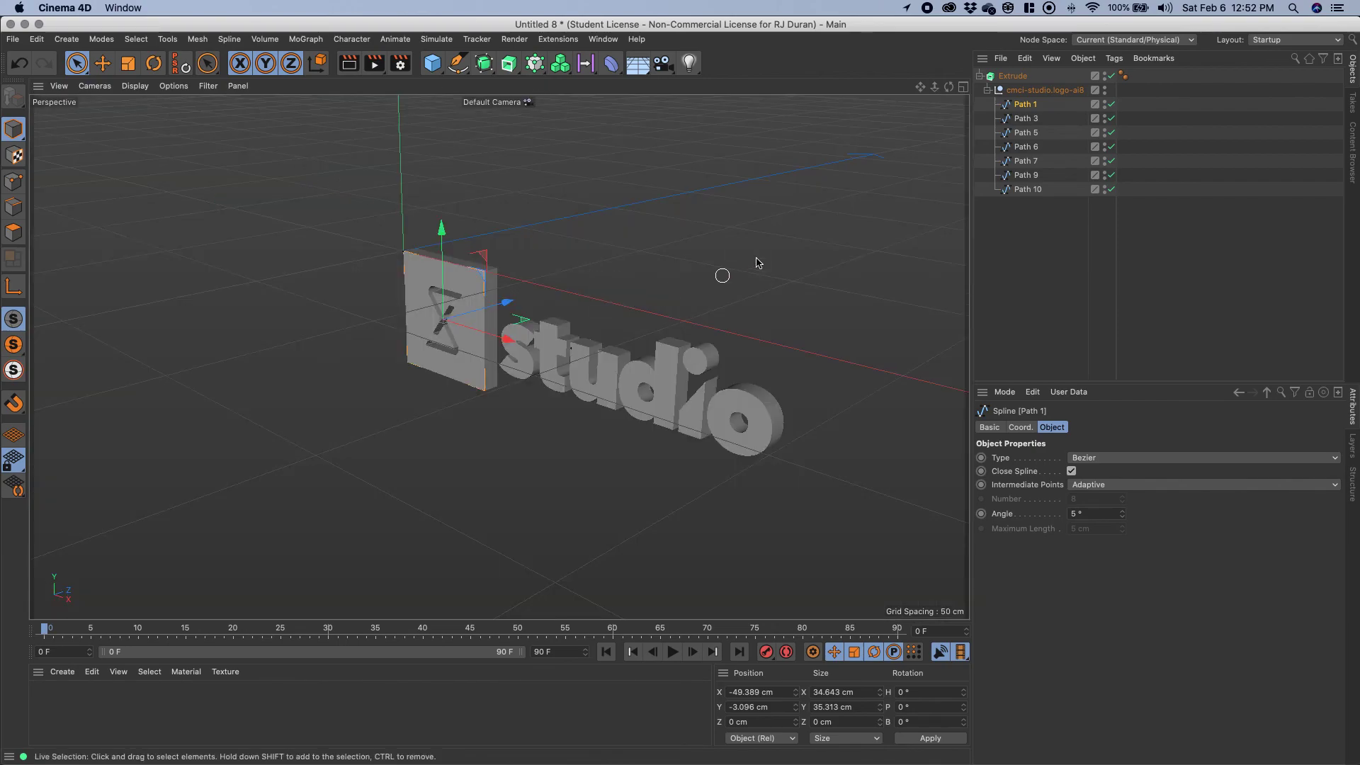